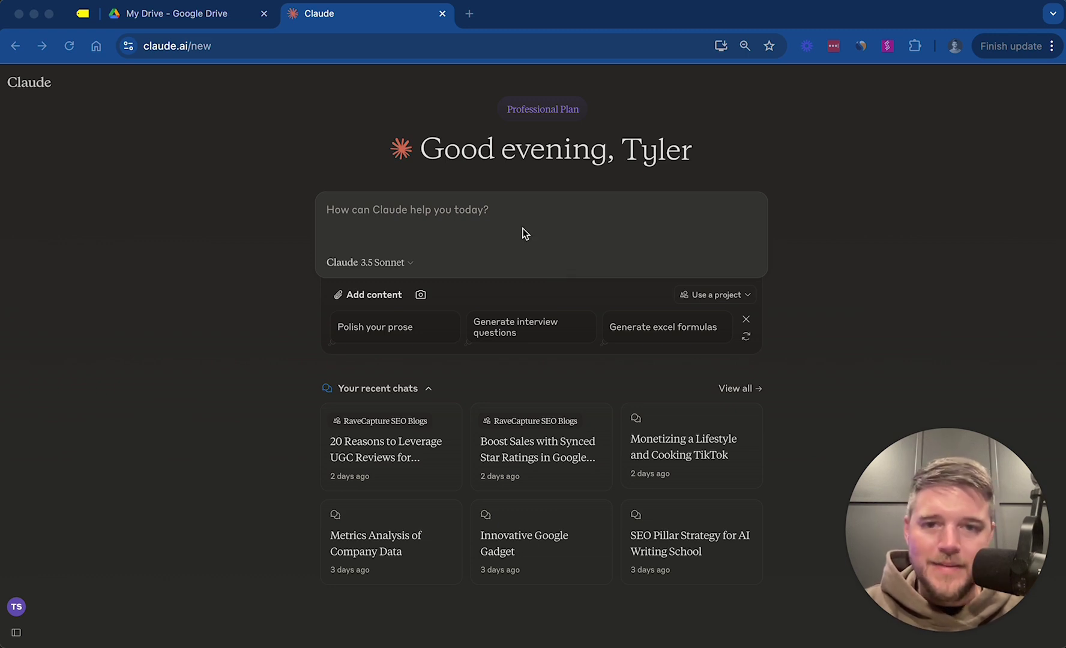
Step: Ask Claude for a trendy infographic of the AI writing tools timeline, using the artifacts feature
left_click(515, 213)
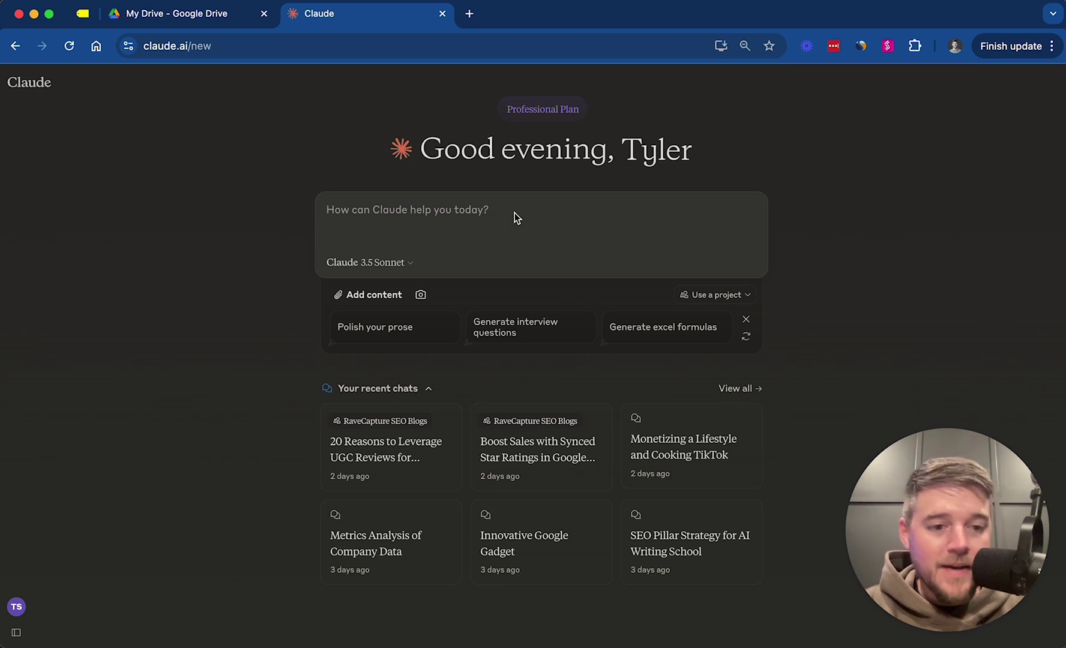
type("Please wr")
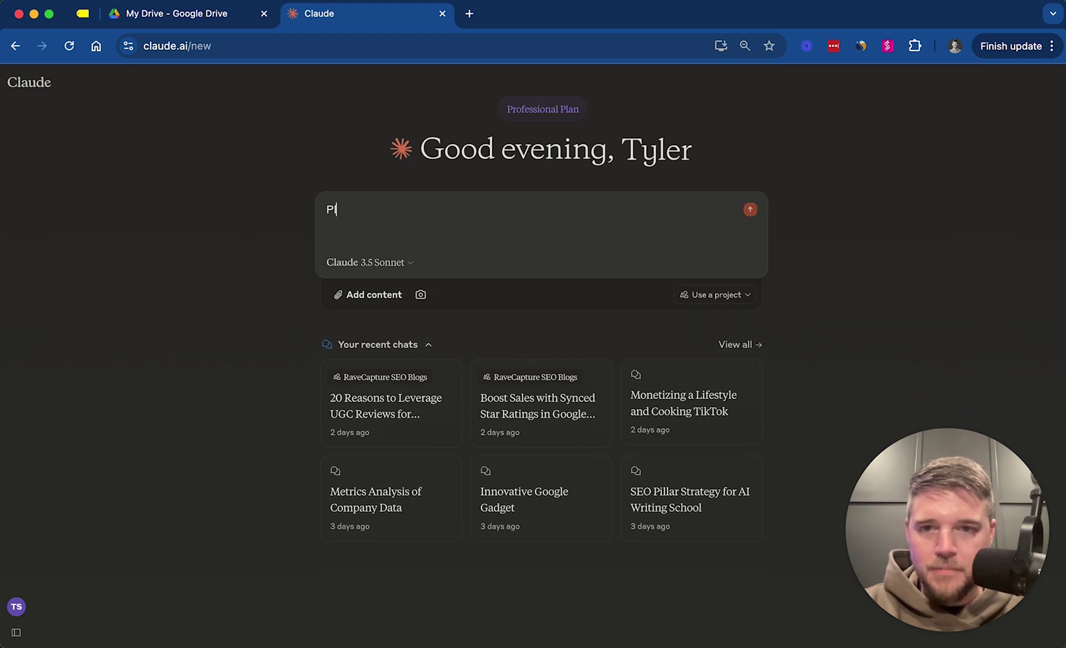
key("BackSpace")
key("BackSpace")
type("create a trend")
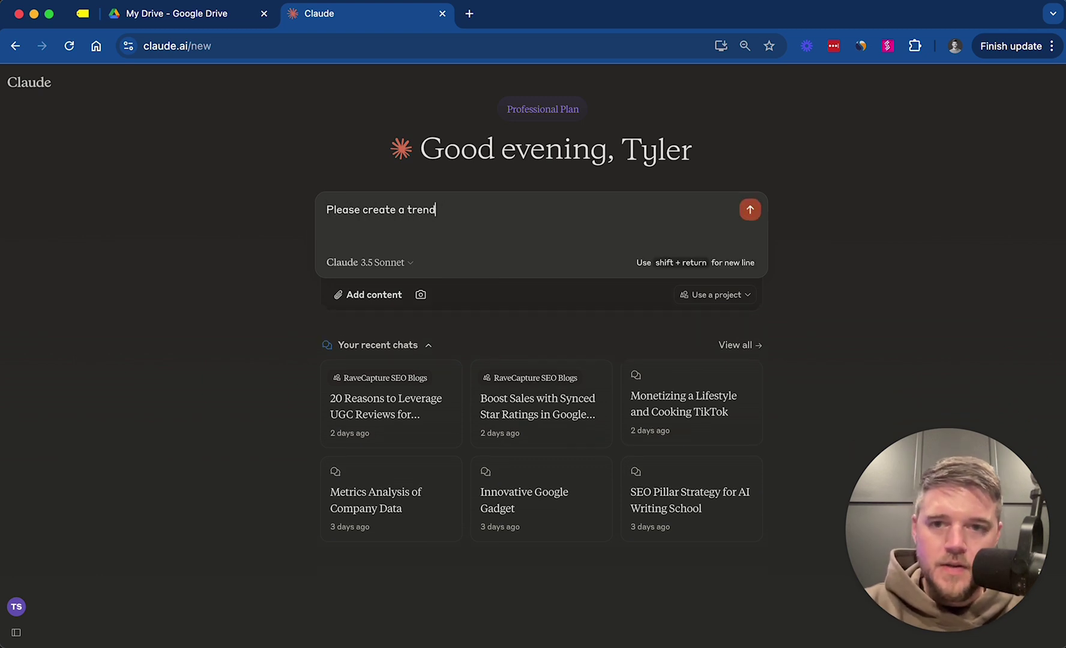
type("y graphic showing the timeline of AI writ")
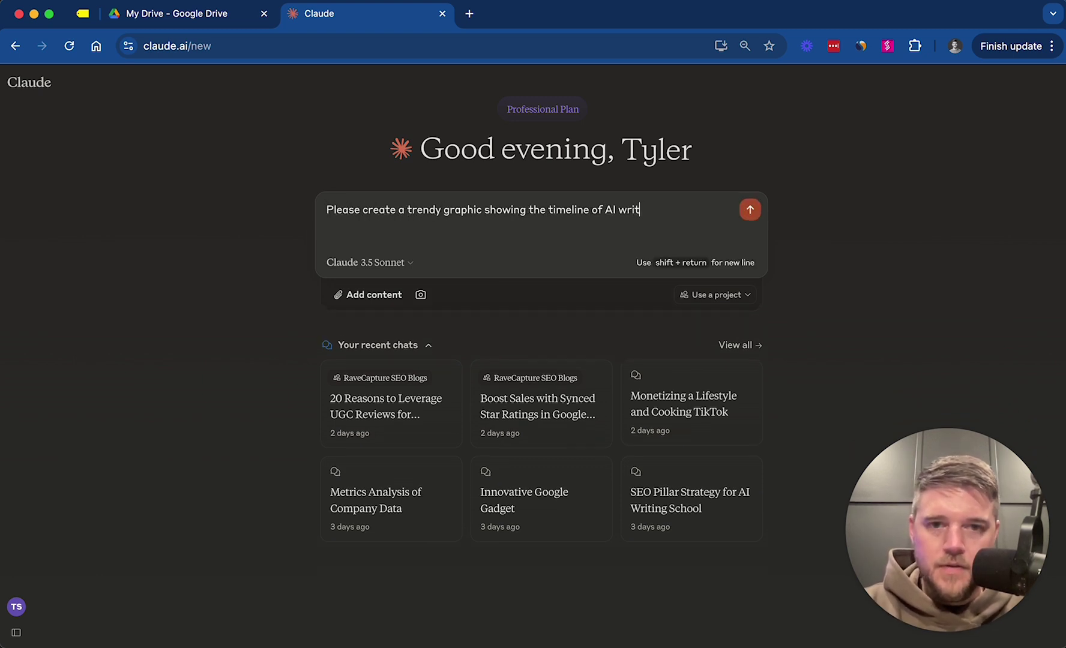
type("ing tools use the the artifacts feature")
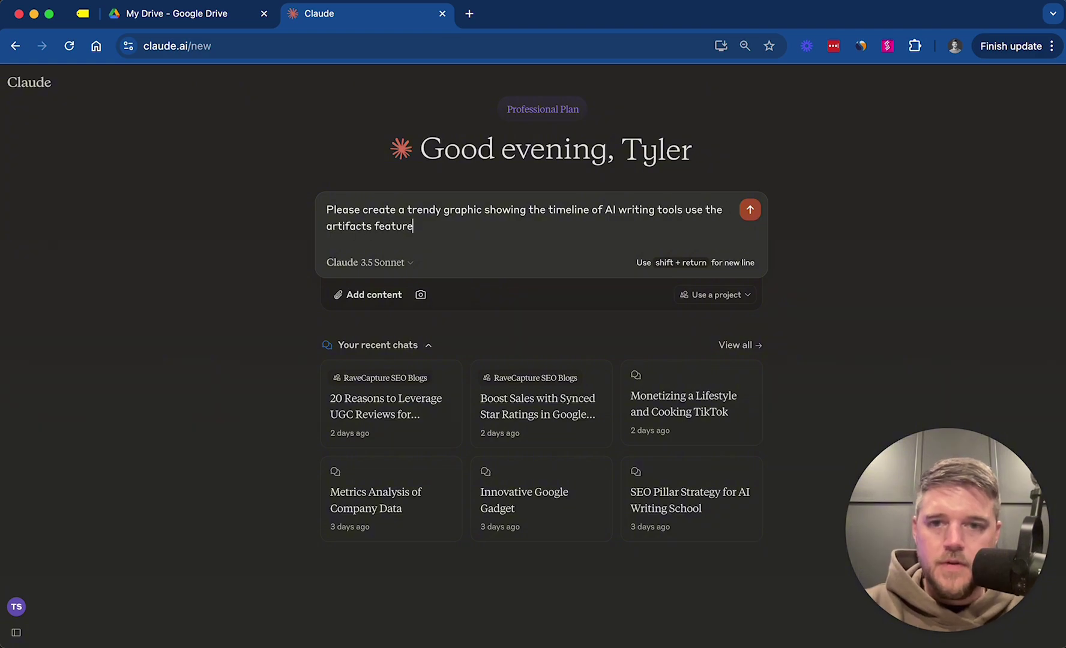
left_click(443, 210)
type("info")
left_click(458, 223)
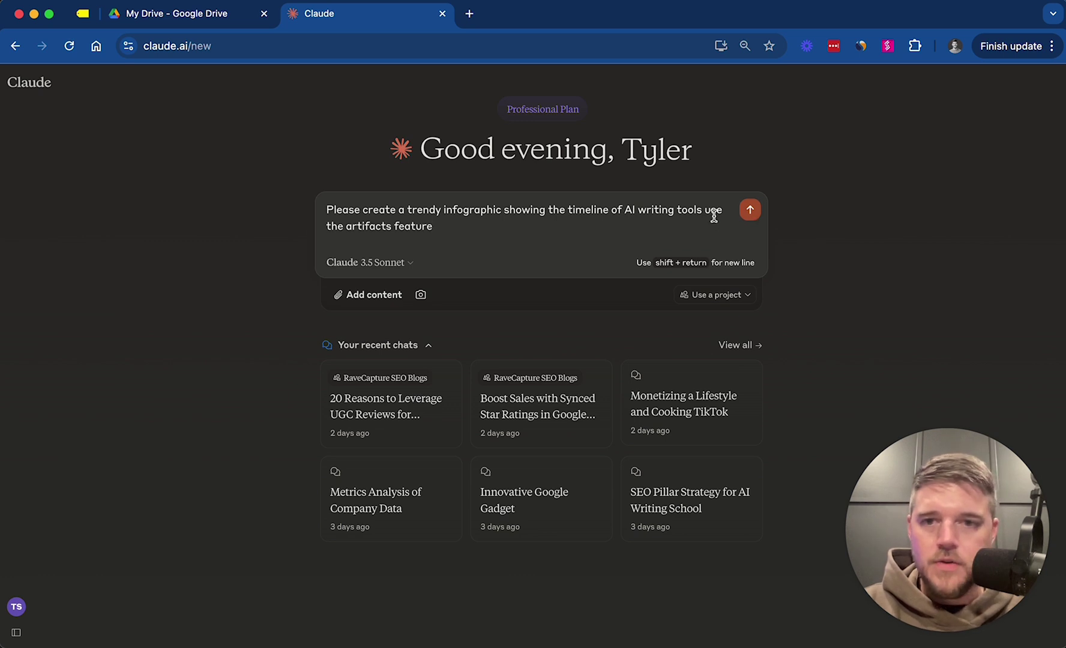
key("Return")
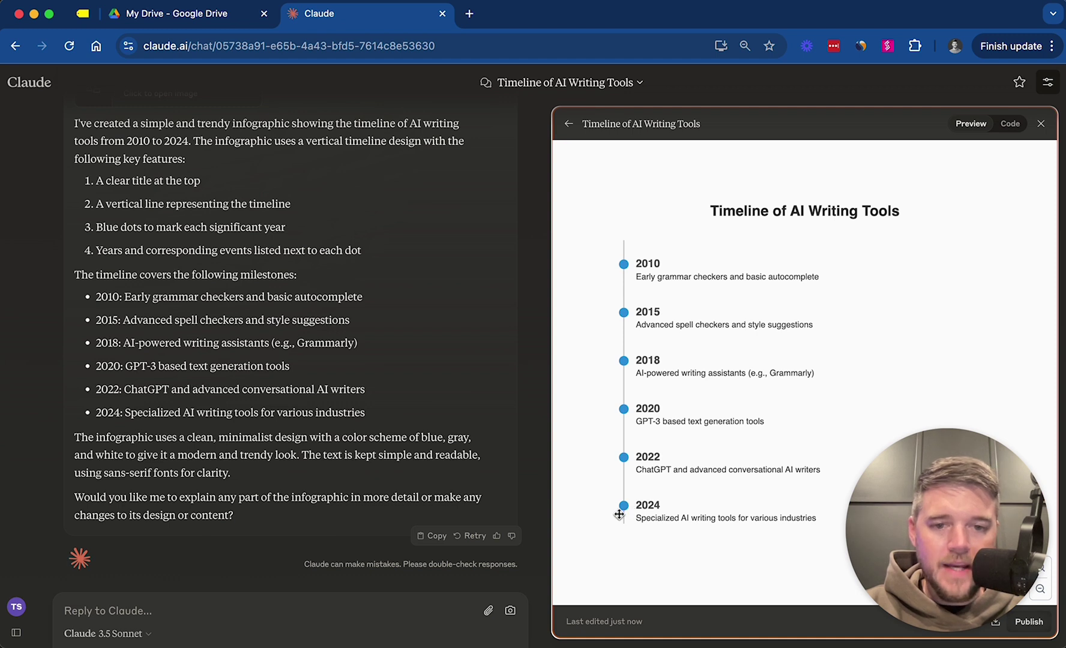
Step: Ask Claude to redo the timeline graphic horizontally and include a mention of Claude
left_click(390, 601)
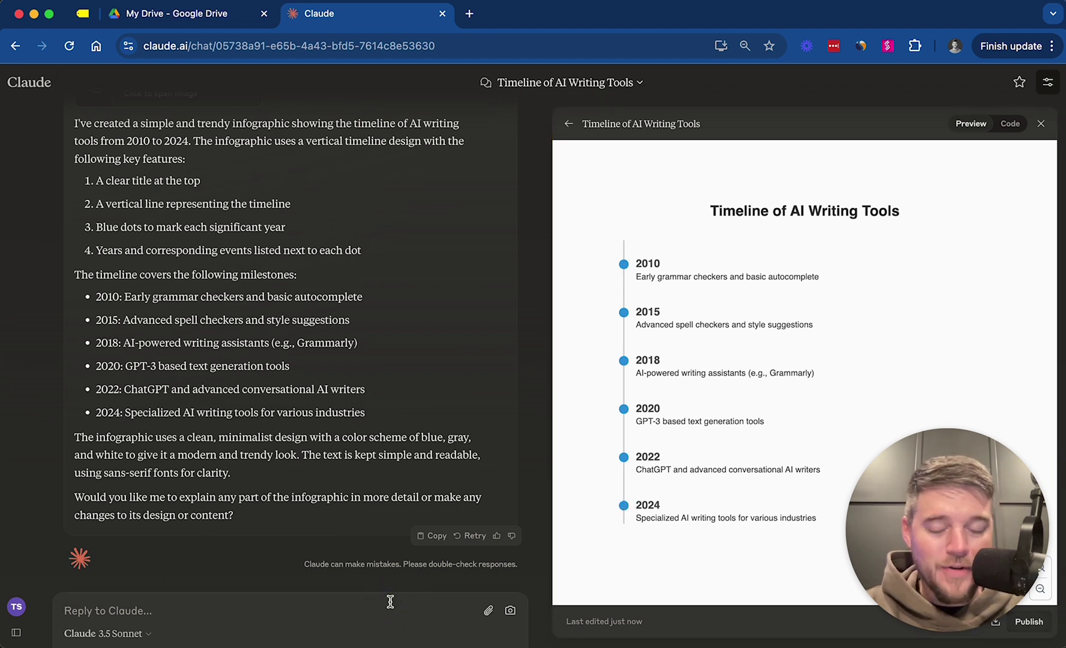
type("Pleas")
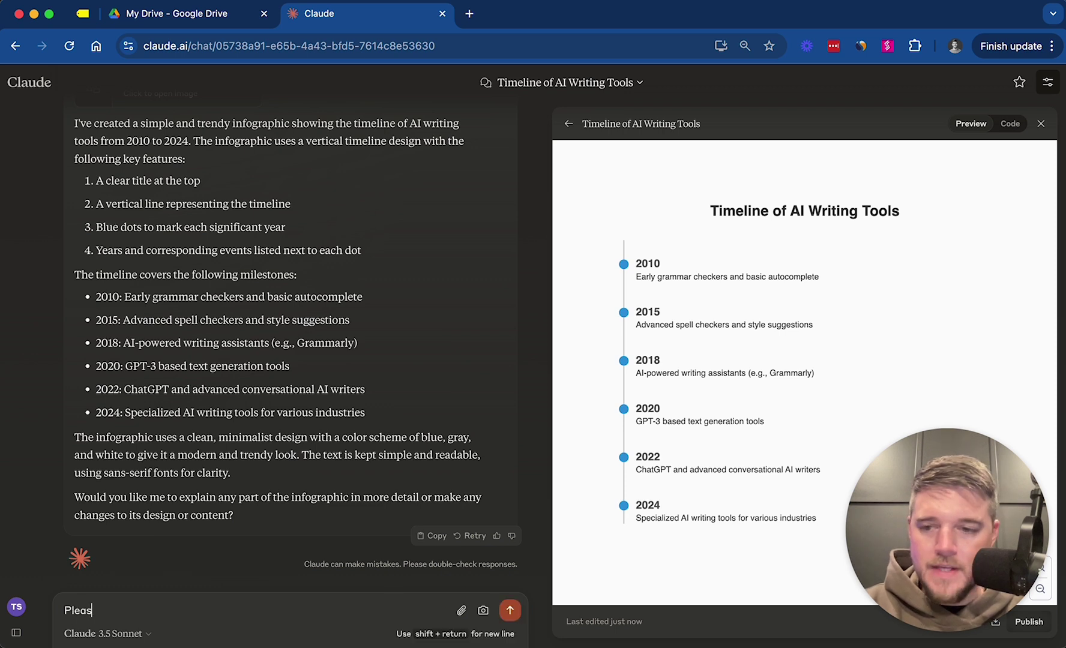
type("e revise the graphic ")
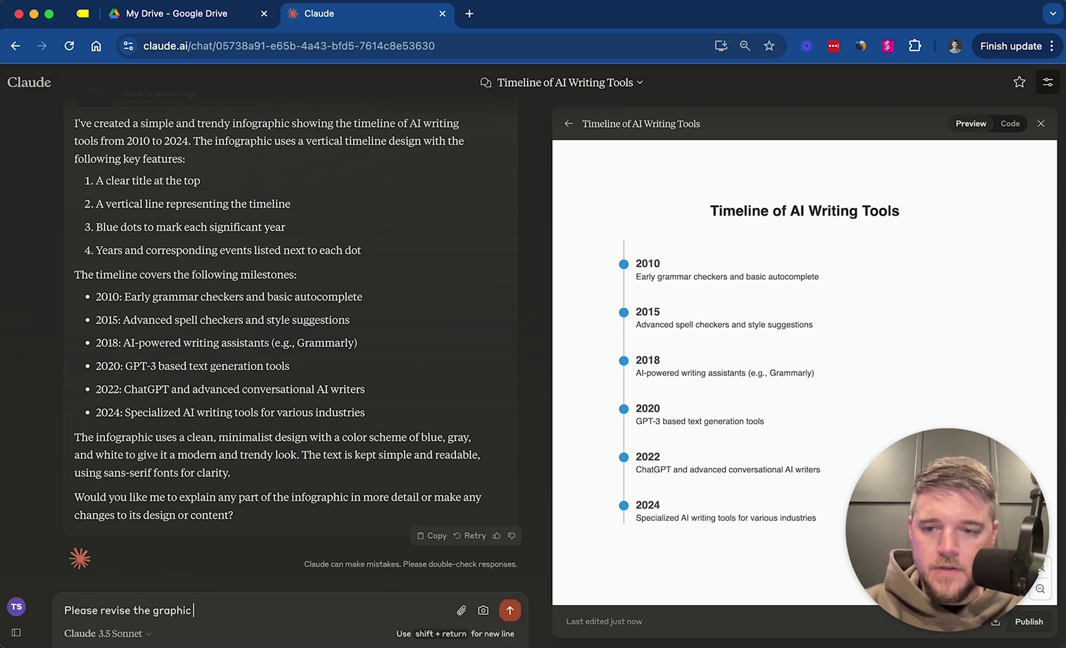
type("showing the timeline in horiz")
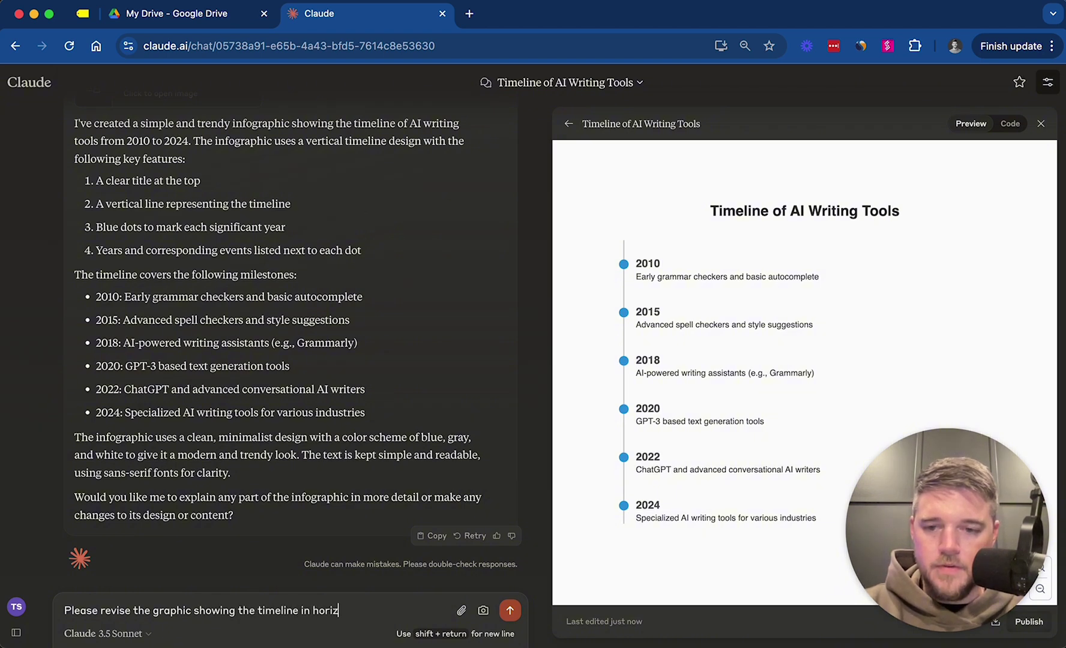
type("ontal fashion. Include mea")
key("BackSpace")
key("BackSpace")
type("entiono")
type(" of Claude.")
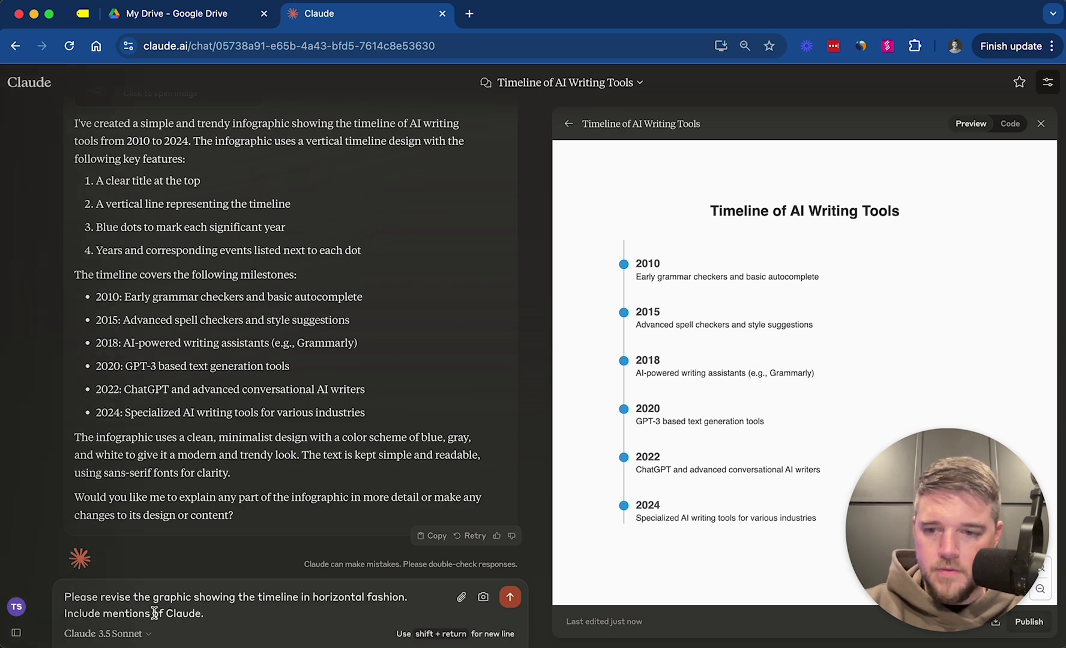
left_click(154, 614)
key("BackSpace")
key("Return")
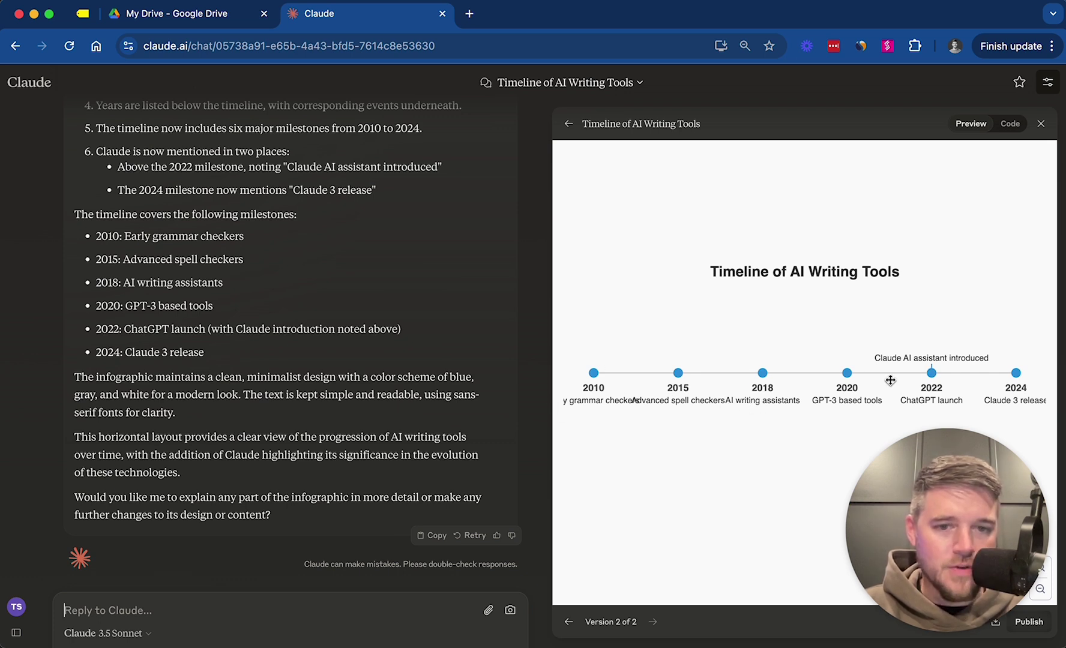
Step: Start drafting a follow-up asking Claude to fix the text sizing
left_click(305, 604)
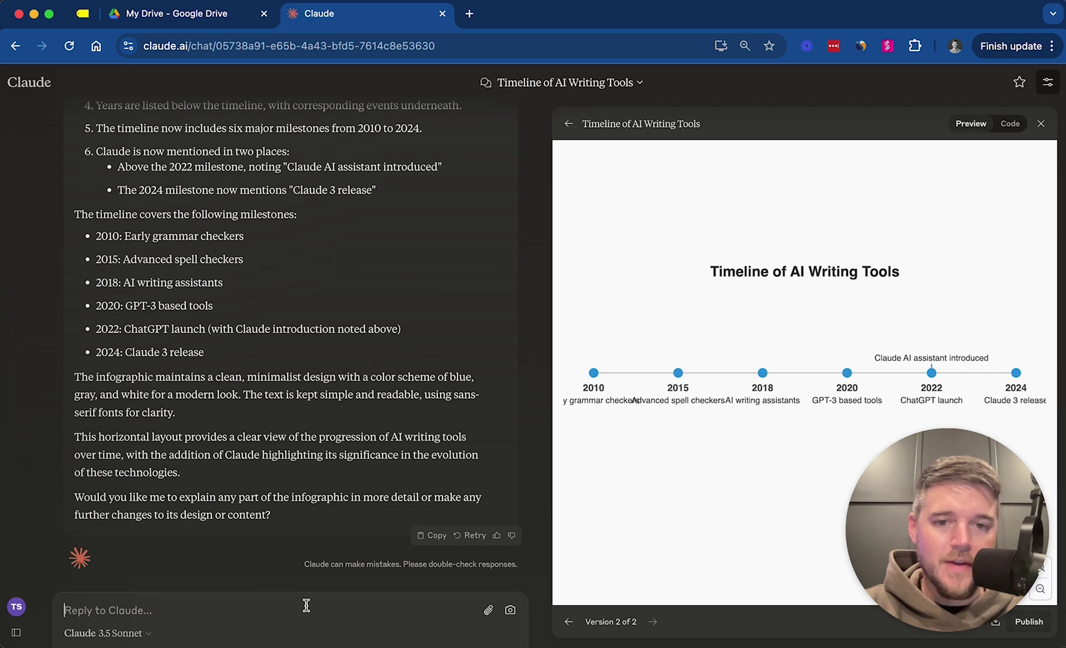
type("fix the te")
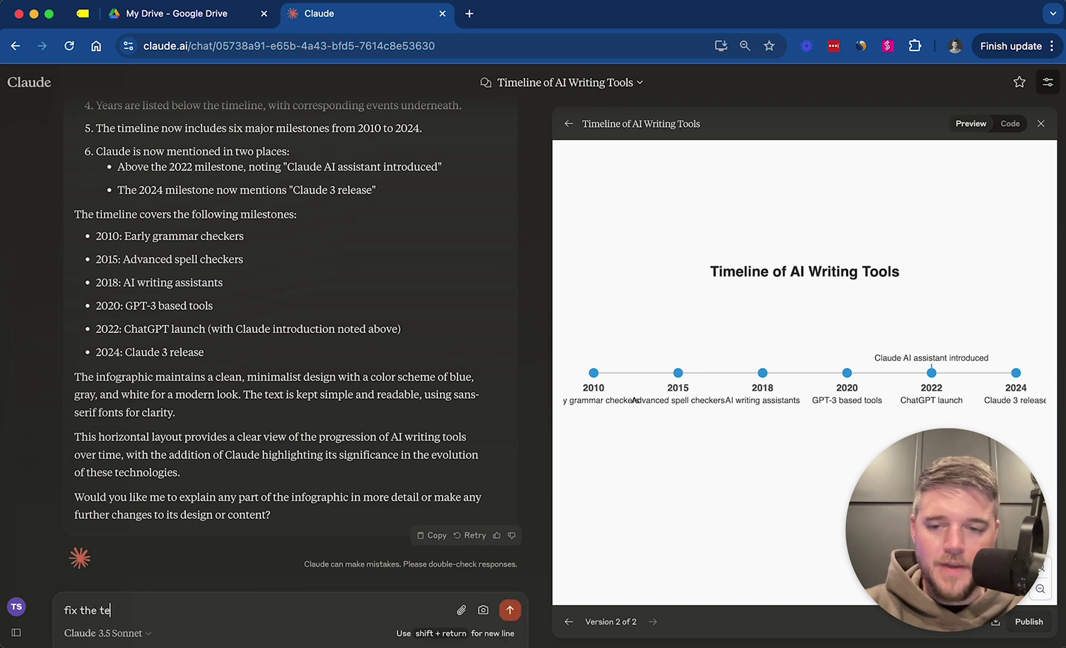
type("xt sizin")
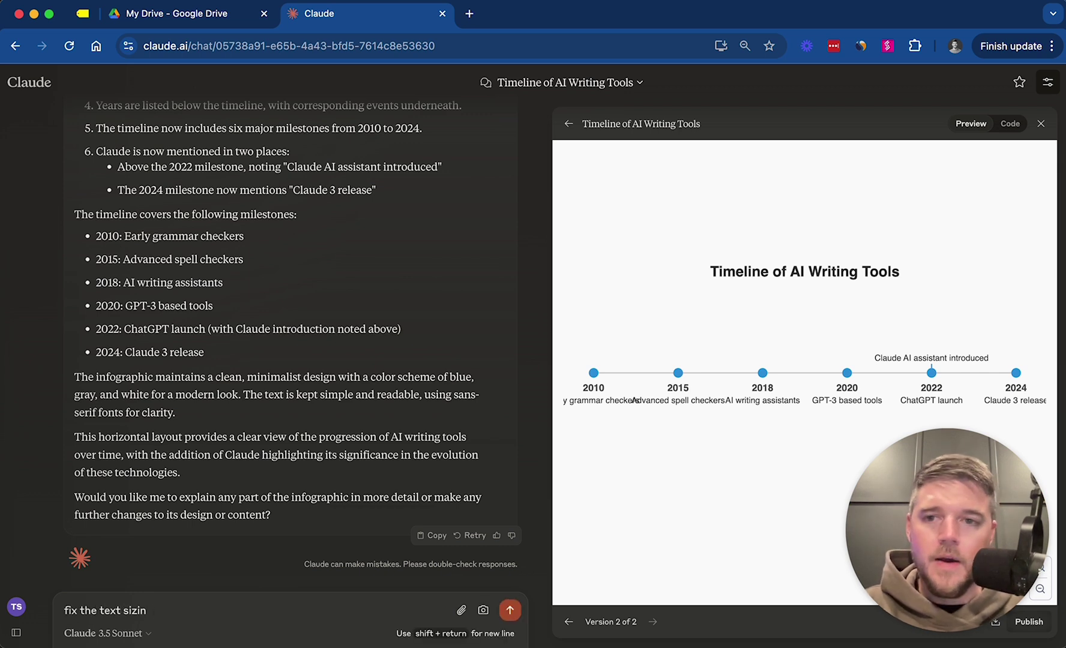
Step: In a new chat, request an outline for the ebook 'The AI Writing Revolution' using artifacts
mouse_move(27, 85)
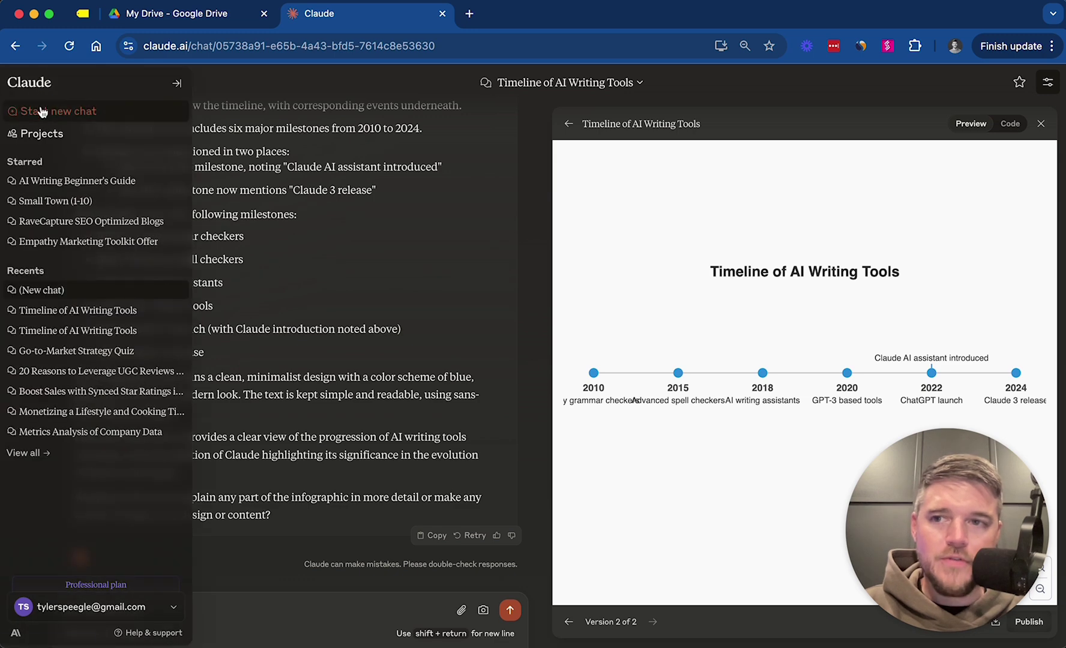
left_click(41, 108)
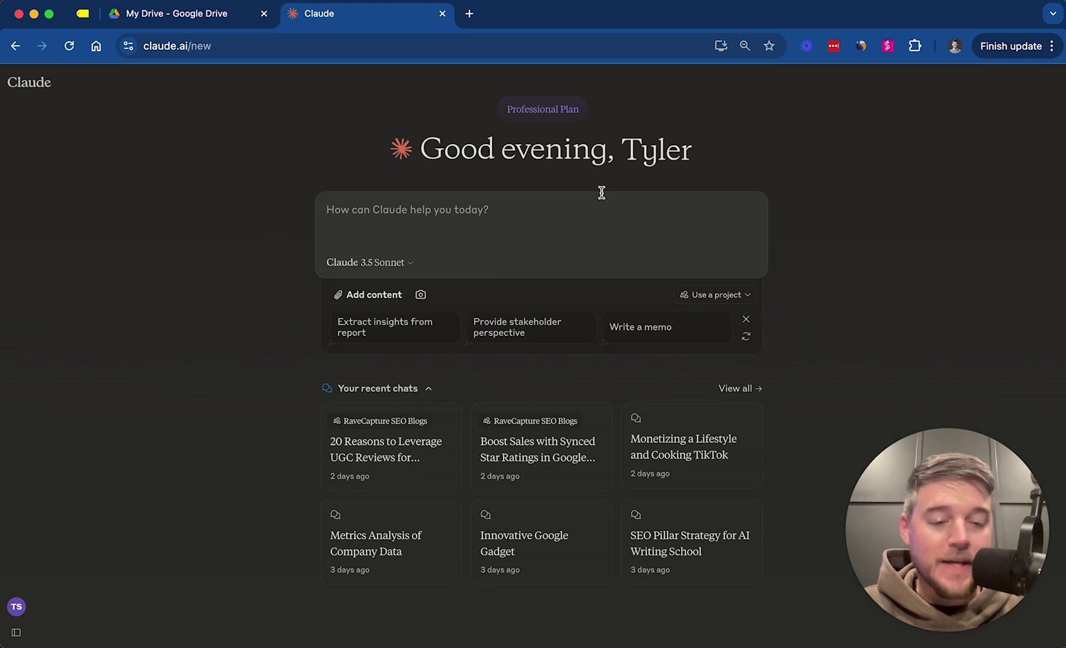
type("Please cr")
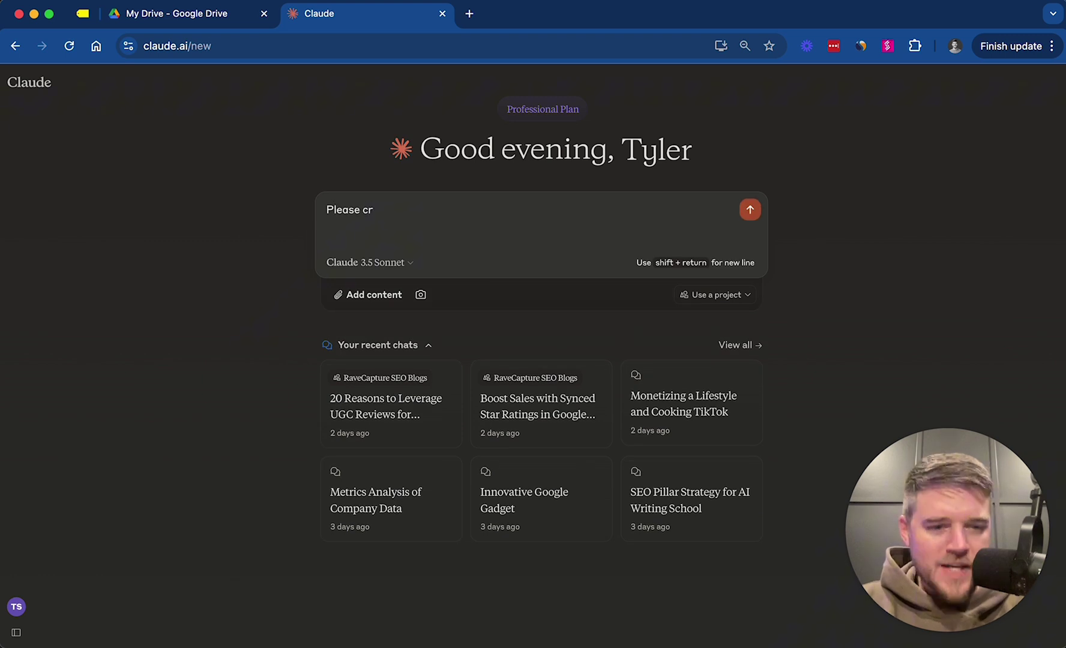
type("eate an ebook")
key("BackSpace")
key("BackSpace")
key("BackSpace")
key("BackSpace")
key("BackSpace")
key("BackSpace")
type("n ebook outline for \"The AI Writing Revolution\" ebook use")
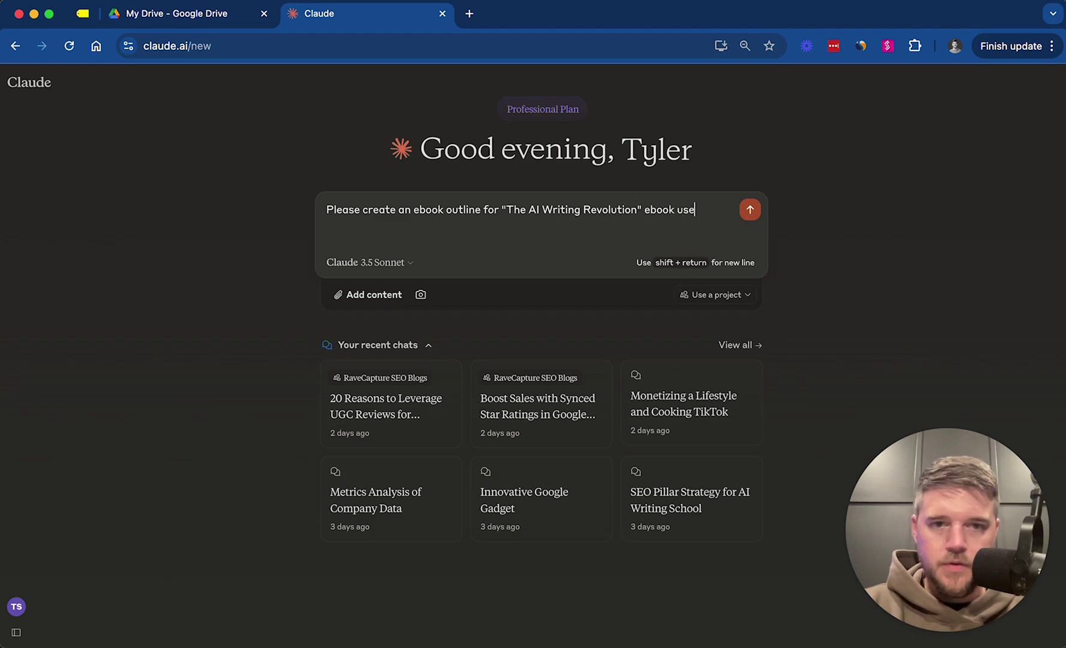
key("BackSpace")
type("ing the artifacts feature")
key("Return")
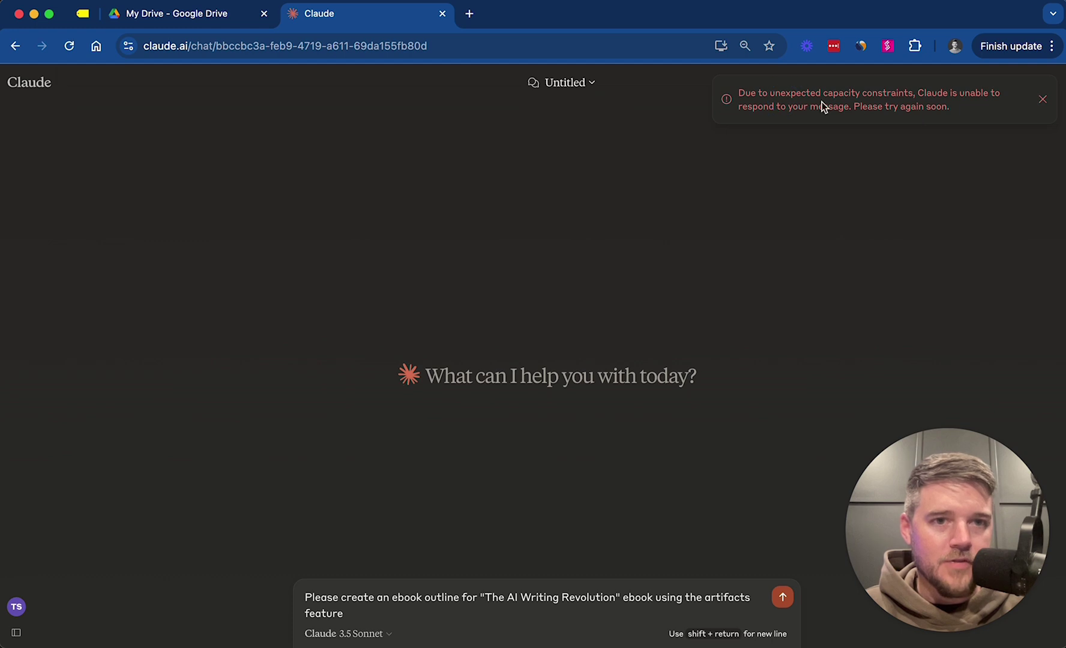
Step: Dismiss the capacity error and resend the pasted ebook outline request from the home page
left_click(1042, 99)
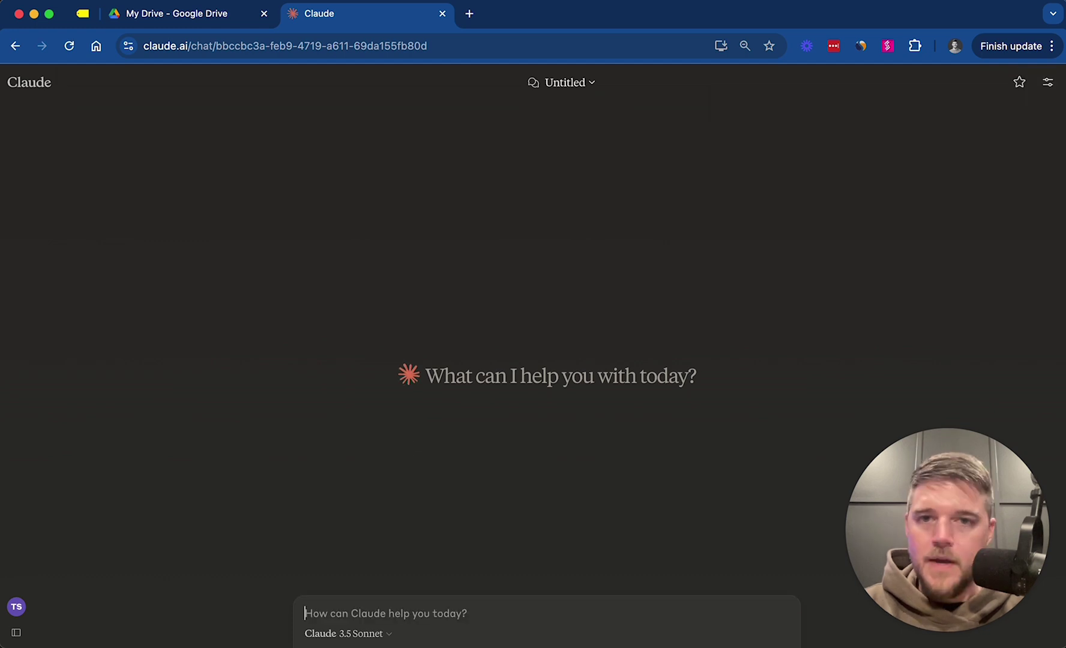
left_click(32, 81)
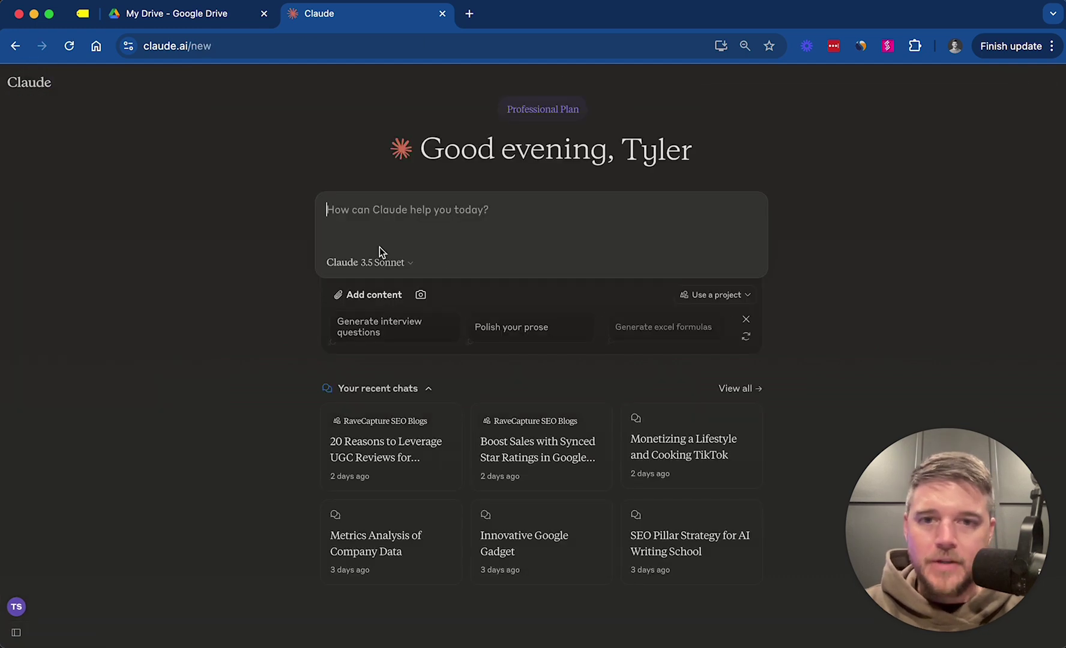
left_click(454, 238)
type("Please create an ebook outline for \"The AI Writing Revolution\" ebook using the artifacts feature")
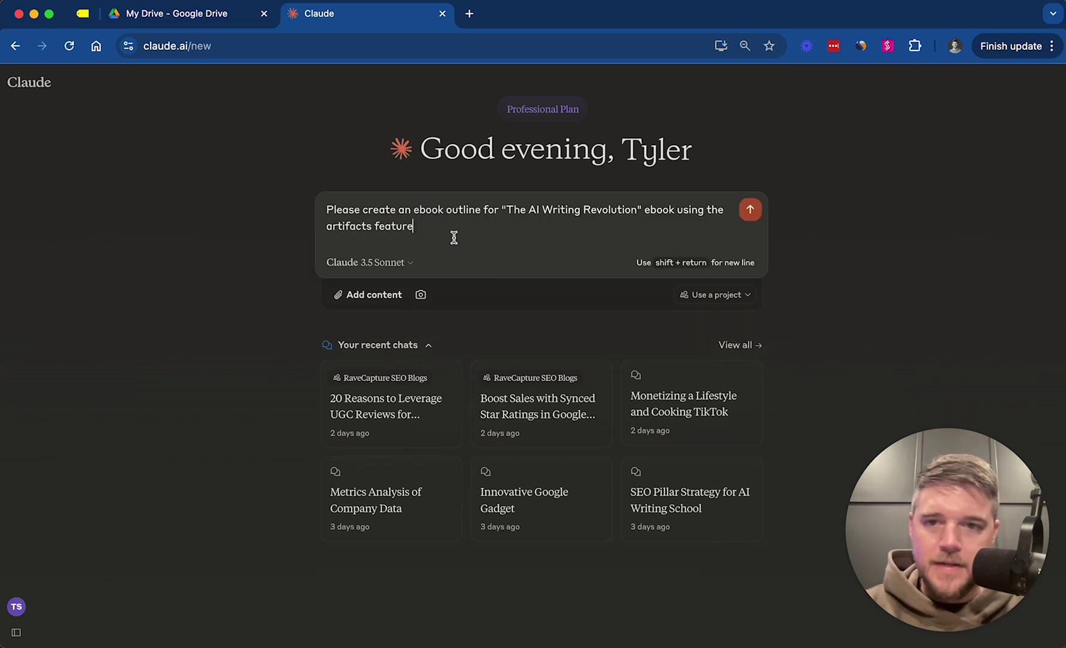
key("Return")
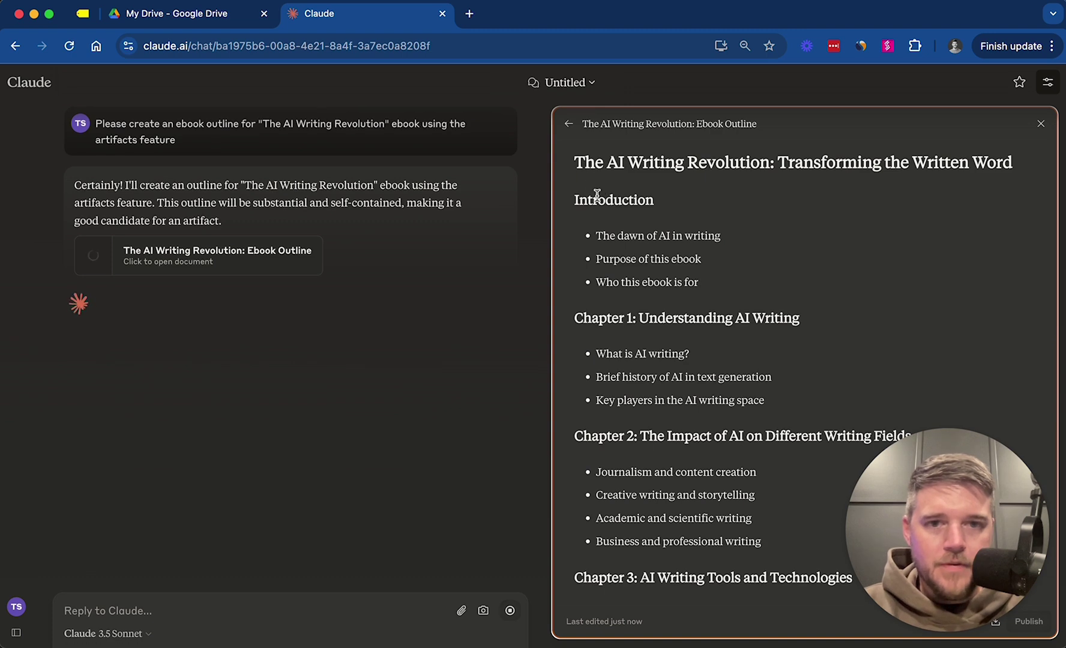
Step: Scroll through the generated outline from Introduction to Appendix
scroll(608, 213, "down", 5)
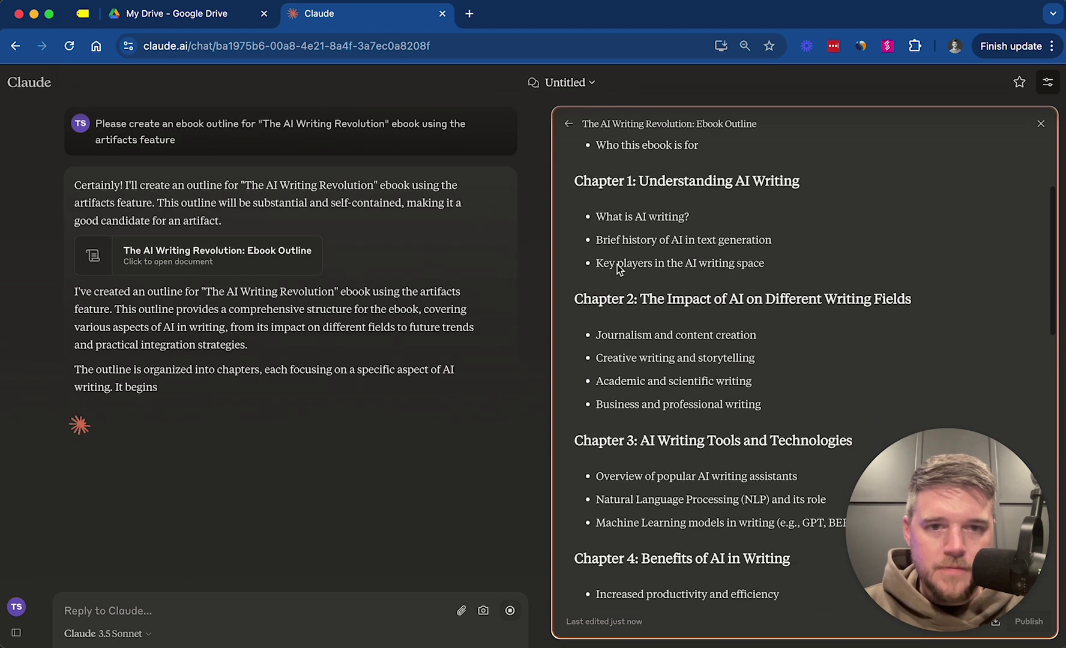
scroll(619, 268, "down", 10)
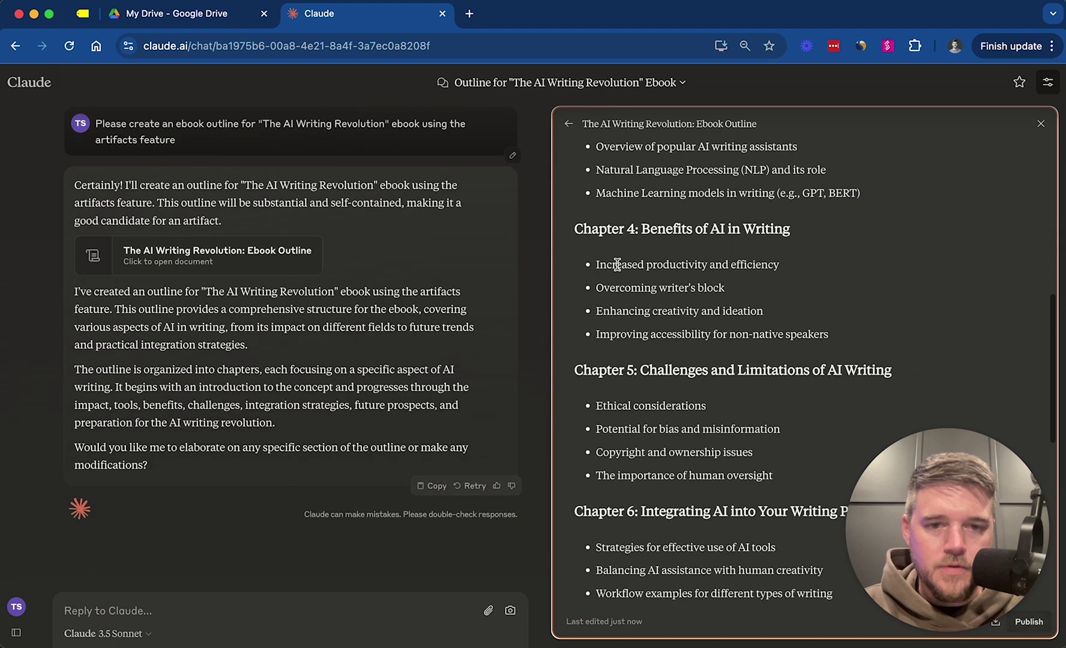
scroll(617, 265, "down", 8)
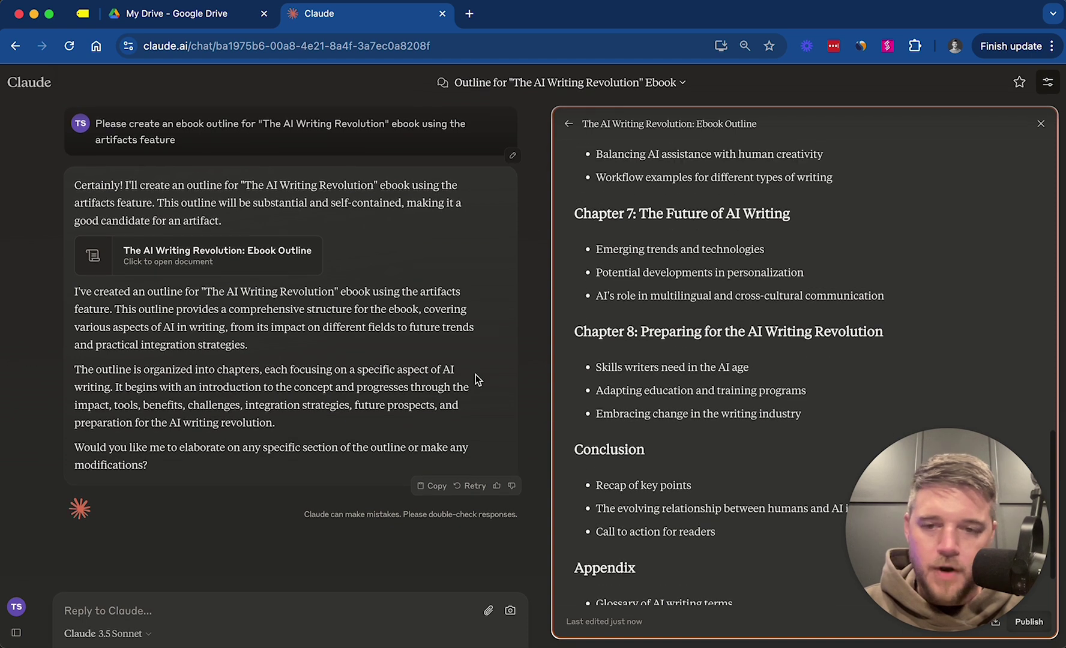
left_click(222, 611)
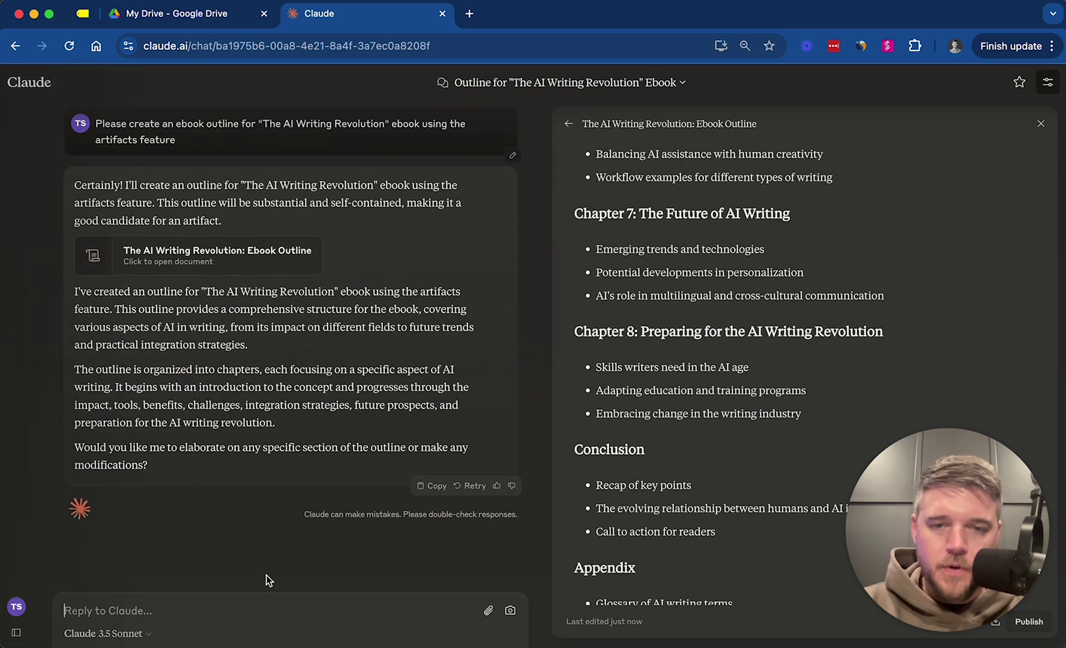
Step: Ask Claude to write Chapter 1 as a new artifact
type("Please")
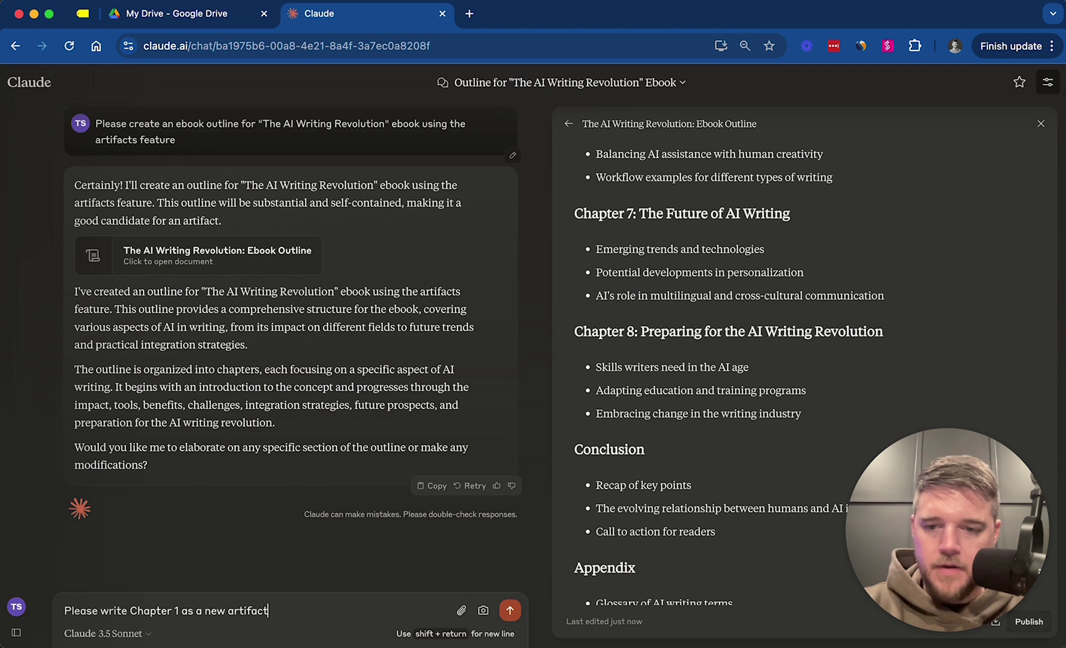
type("write Chapter 1 as a new artifact")
key("Return")
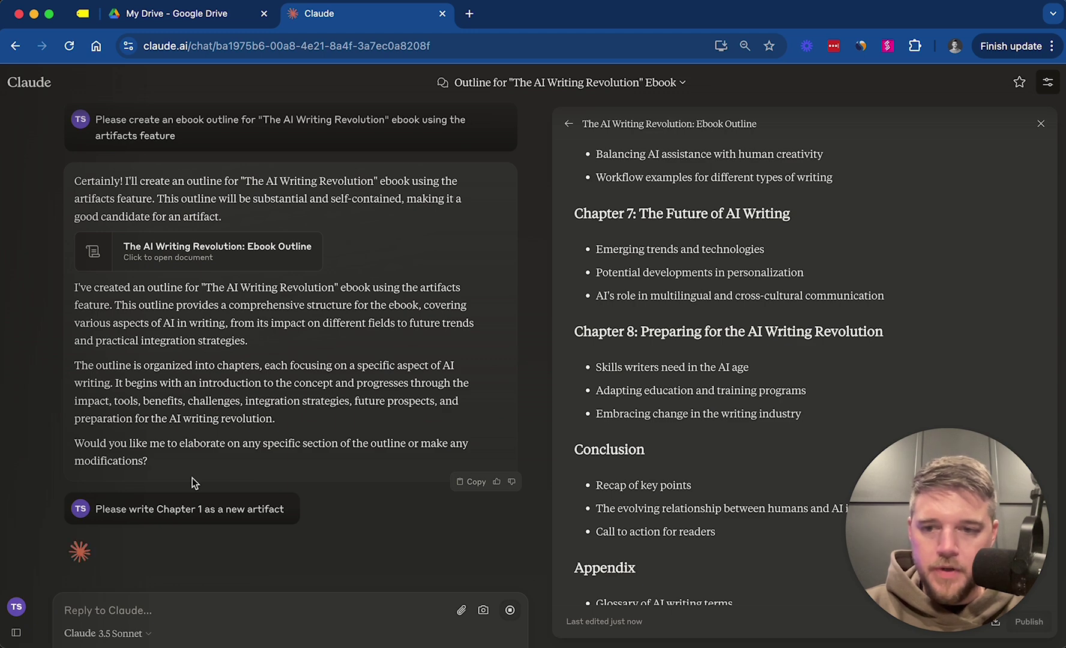
Step: Close the outline, briefly reopen the Ebook Outline document, then close it again
left_click(1041, 125)
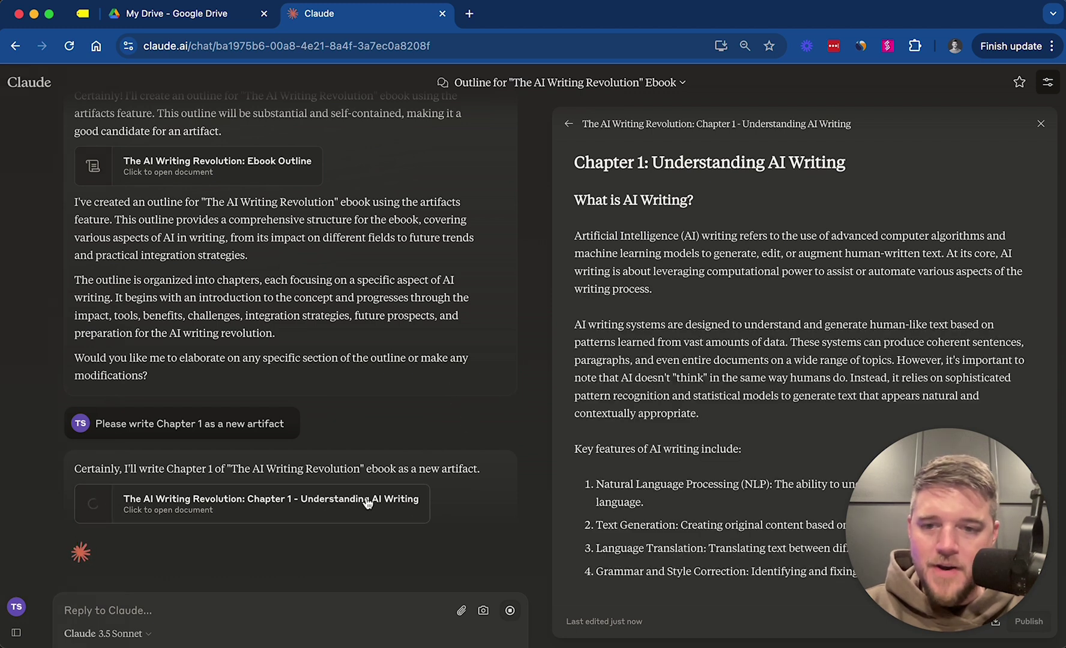
scroll(204, 198, "up", 3)
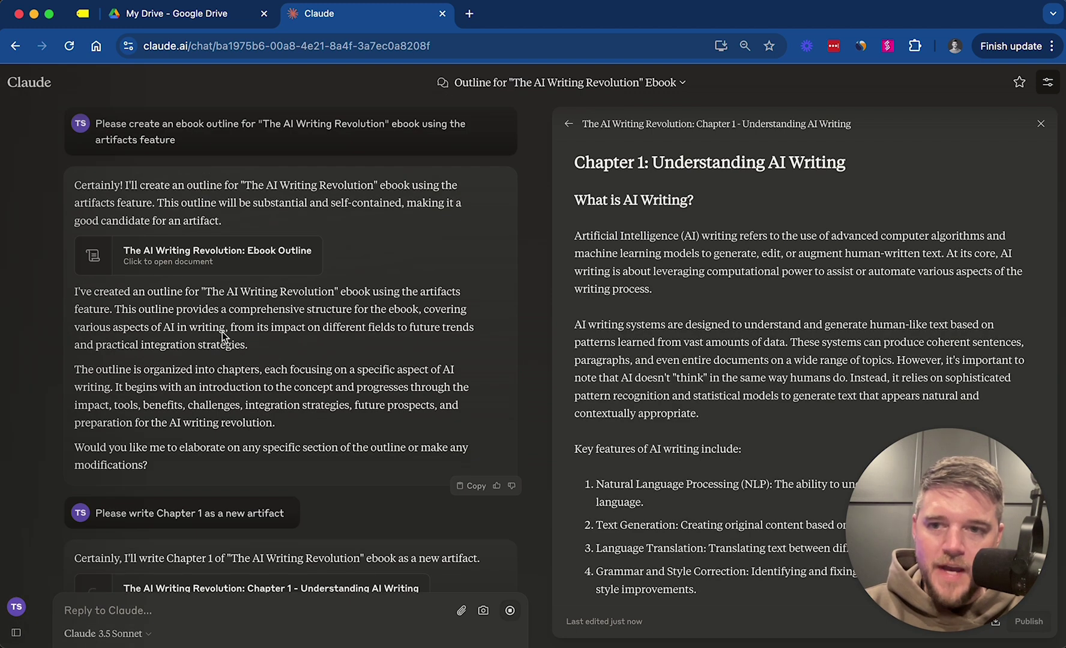
scroll(238, 416, "down", 3)
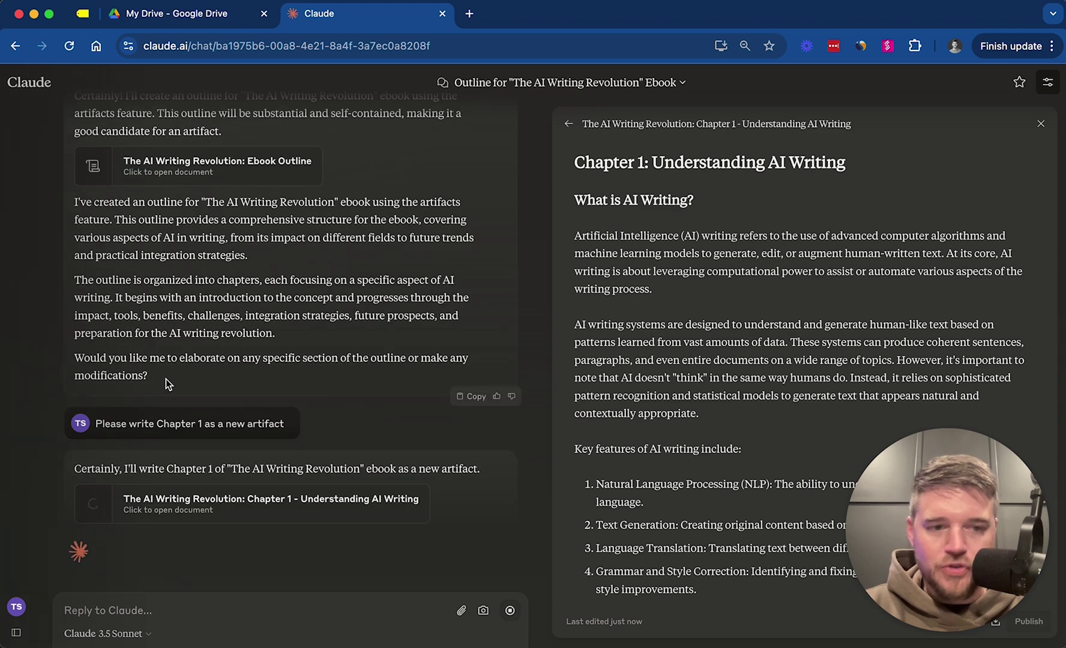
left_click(250, 168)
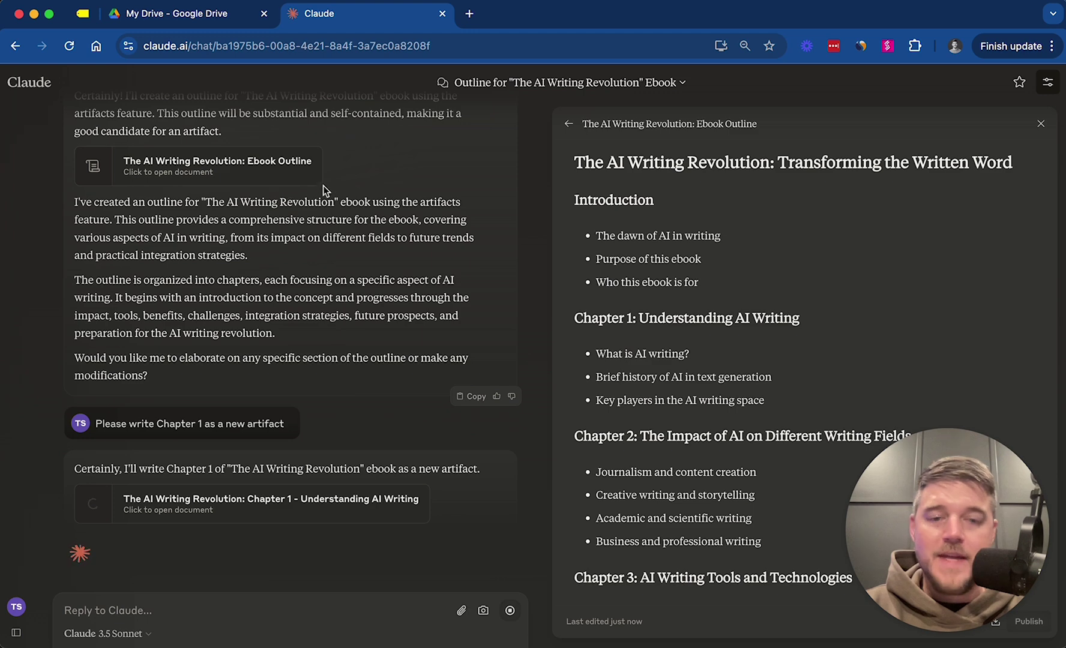
left_click(1040, 123)
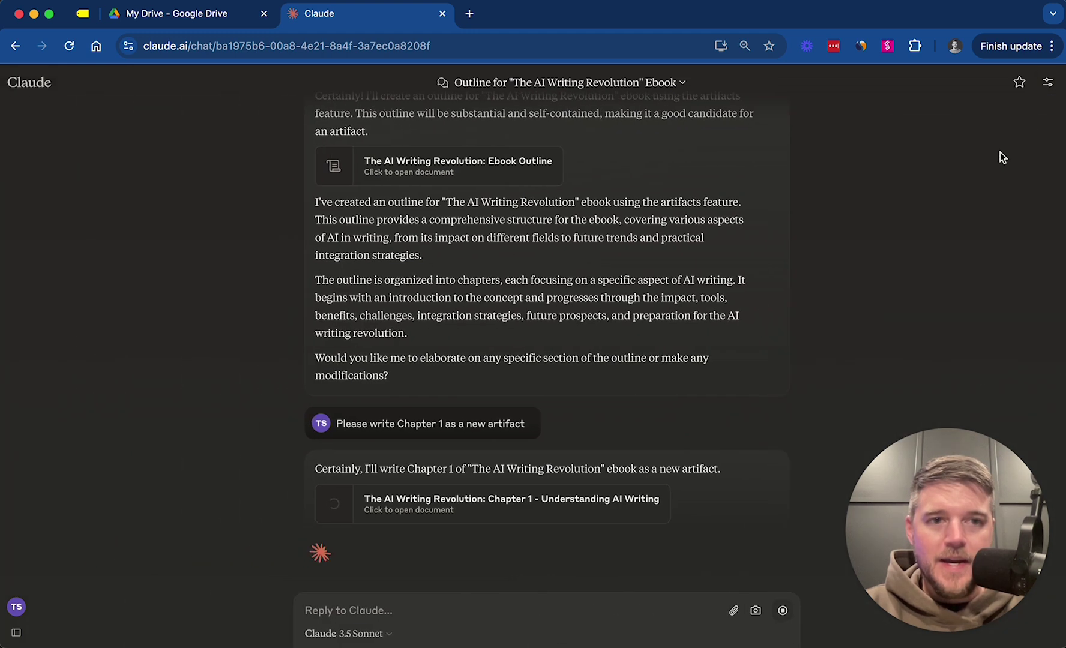
Step: Open the generating Chapter 1 artifact, then reload claude.ai after the service disruption page
left_click(521, 502)
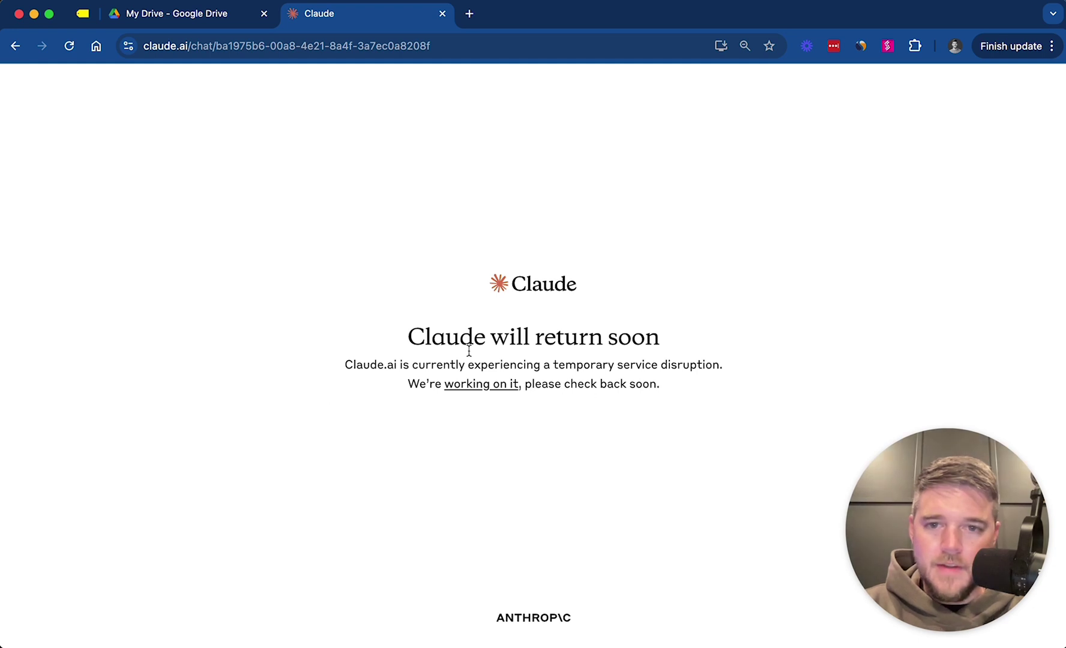
scroll(424, 331, "left", 5)
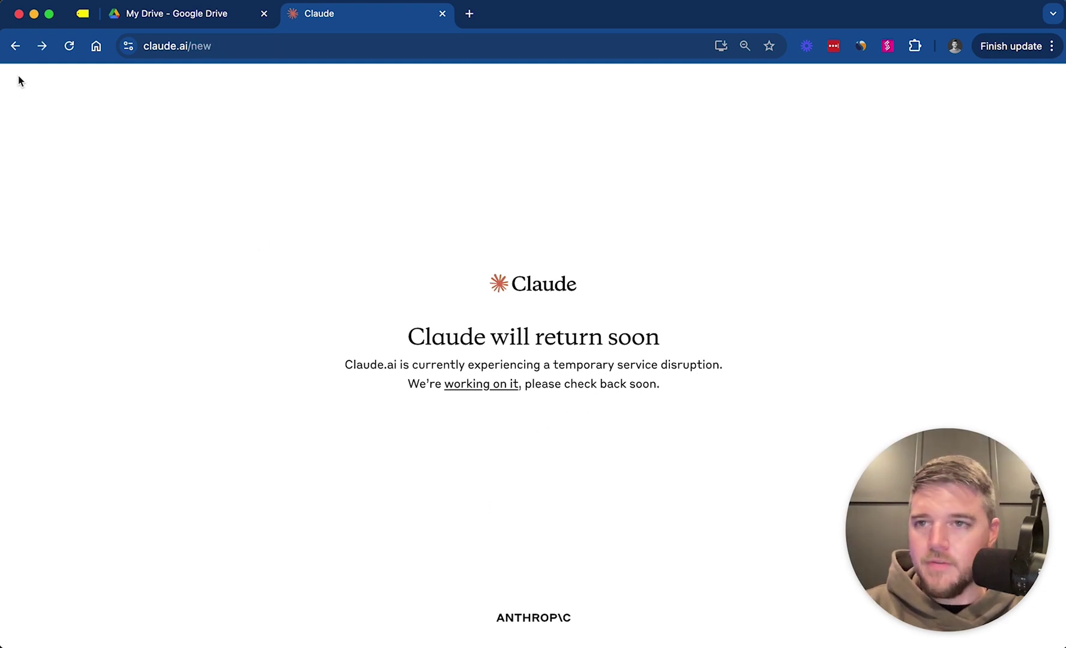
left_click(15, 45)
left_click(269, 46)
type("c")
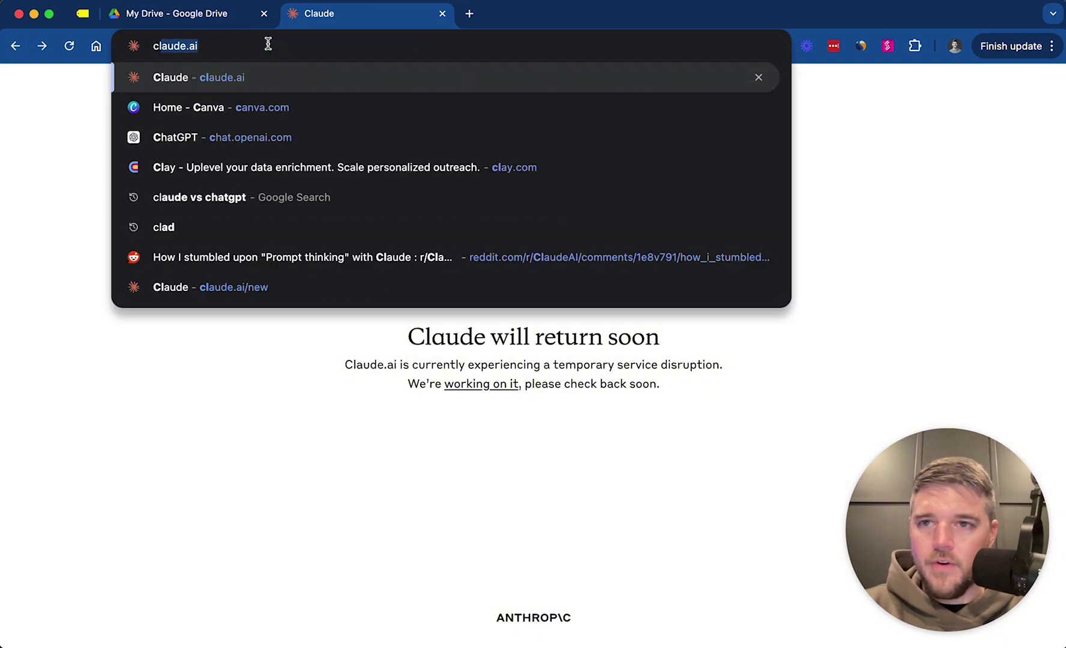
key("Return")
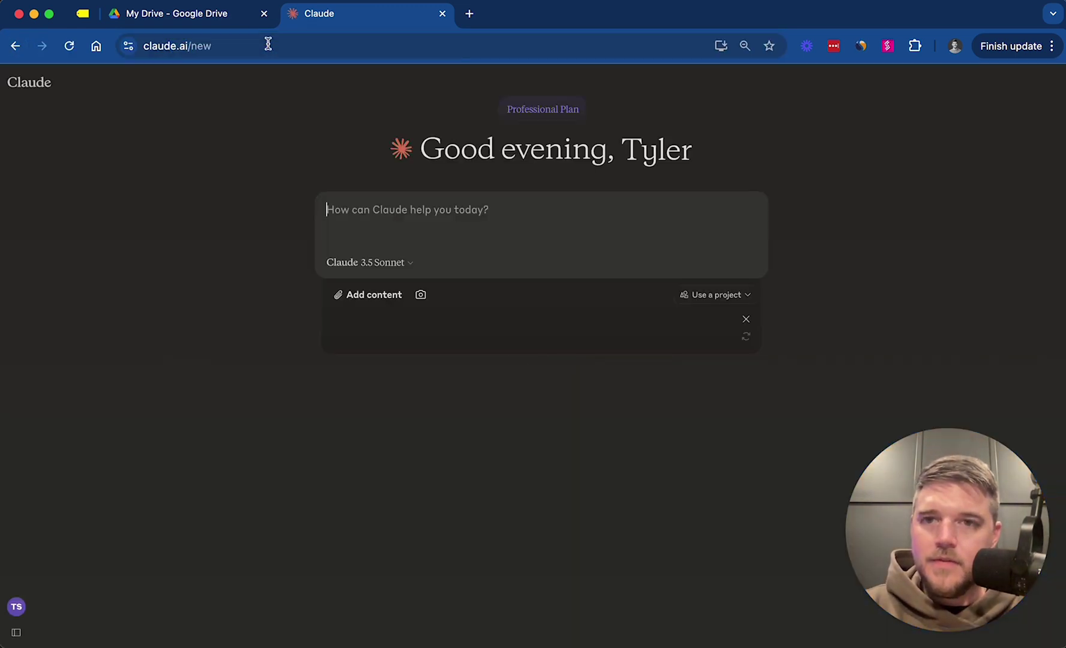
Step: Reopen the ebook outline chat and open the Ebook Outline artifact from the artifacts list
left_click(375, 441)
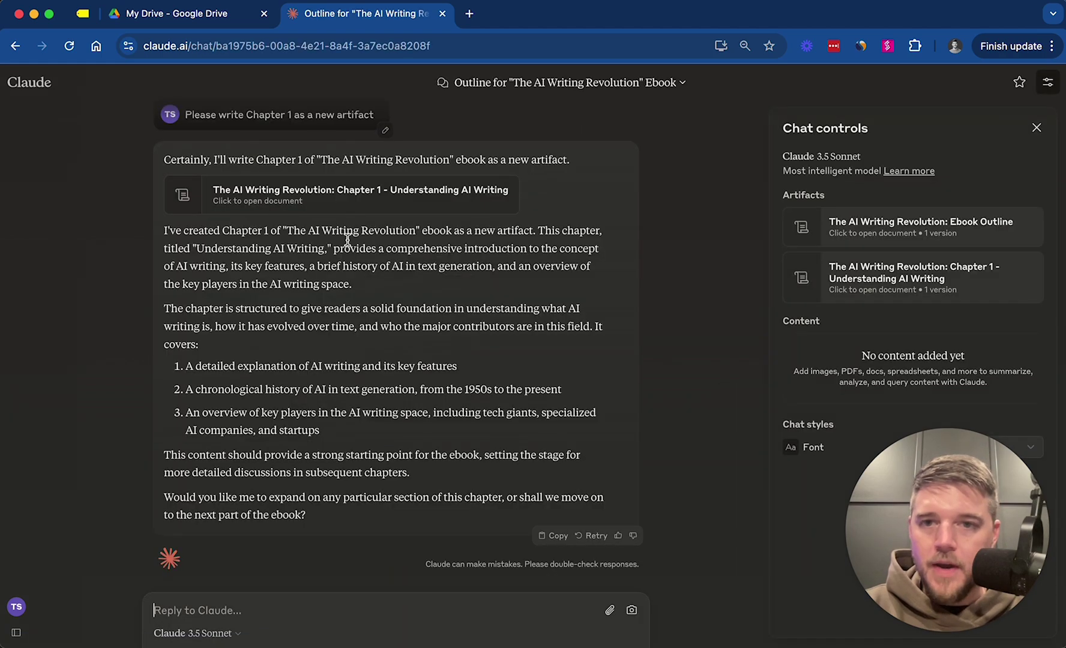
scroll(347, 242, "up", 8)
scroll(349, 244, "down", 5)
scroll(348, 244, "down", 3)
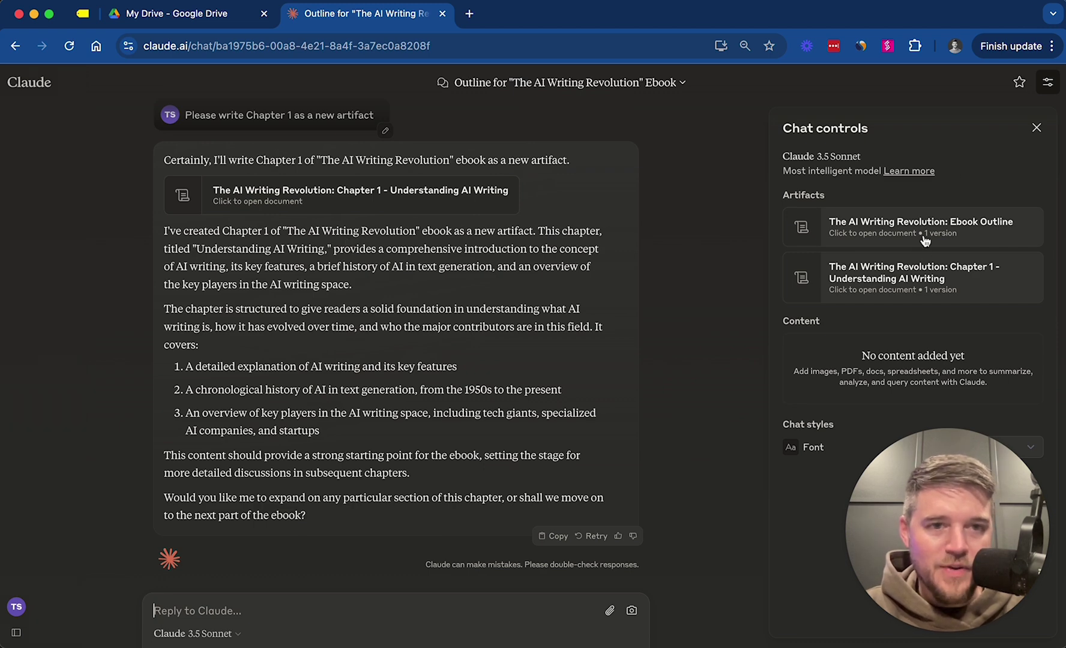
left_click(1037, 127)
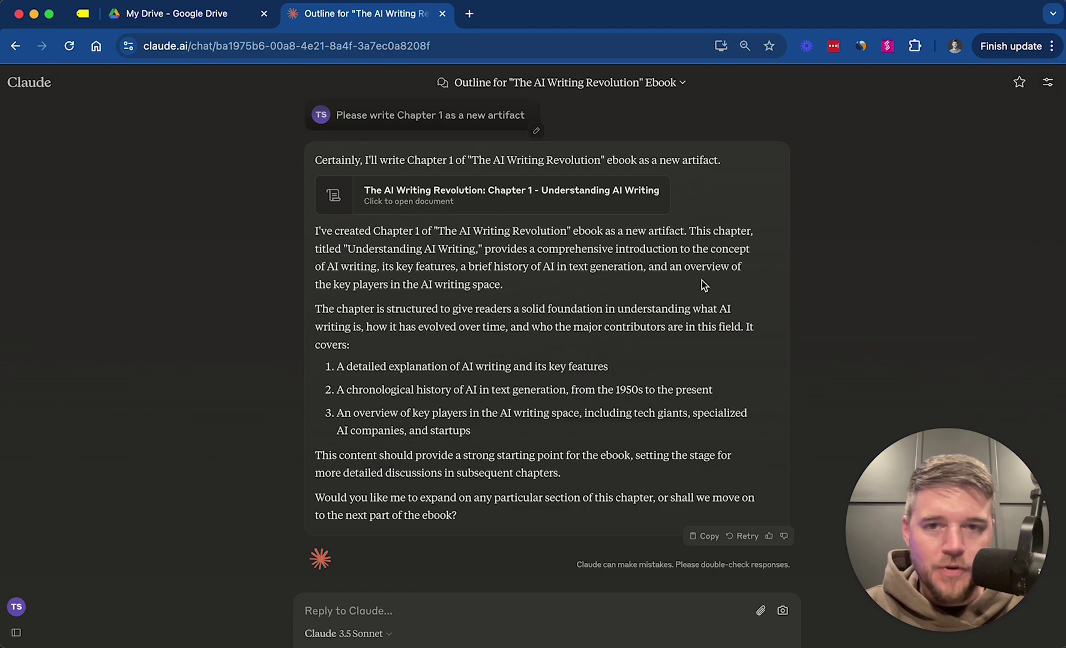
left_click(1047, 84)
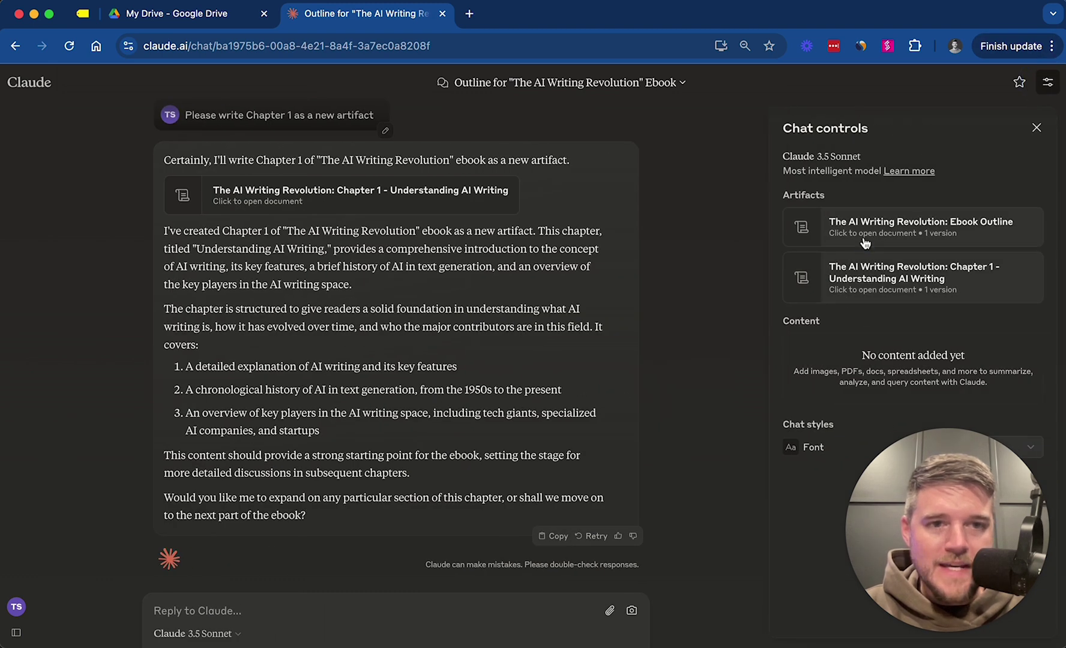
left_click(895, 223)
scroll(826, 217, "up", 10)
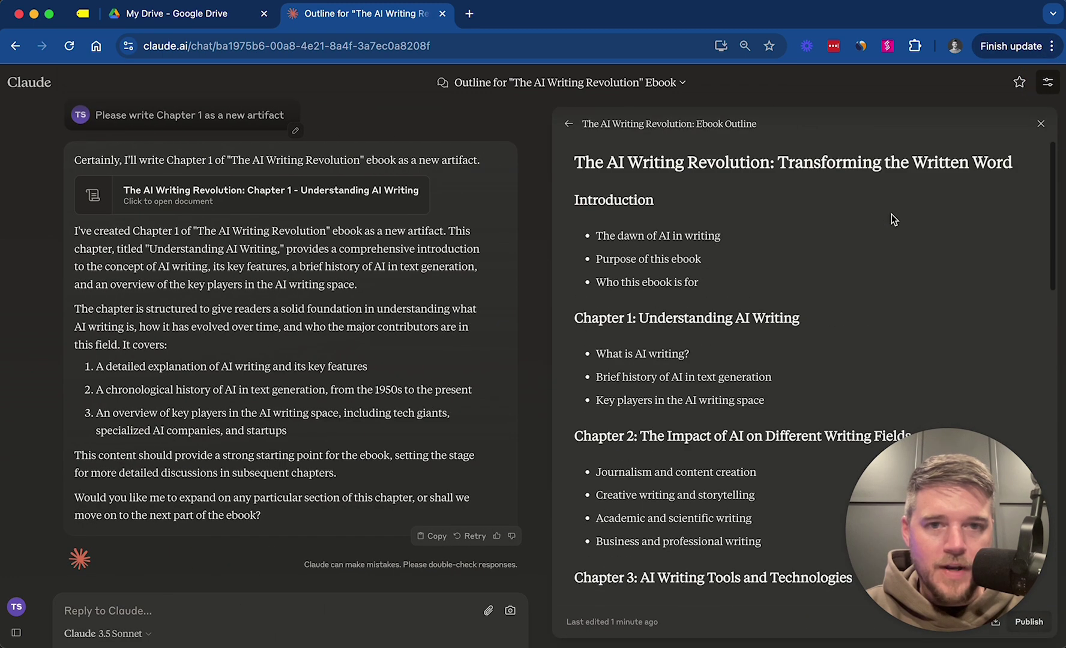
Step: Close the outline and briefly preview the Chapter 1 artifact from the artifacts list
left_click(1041, 124)
left_click(1047, 82)
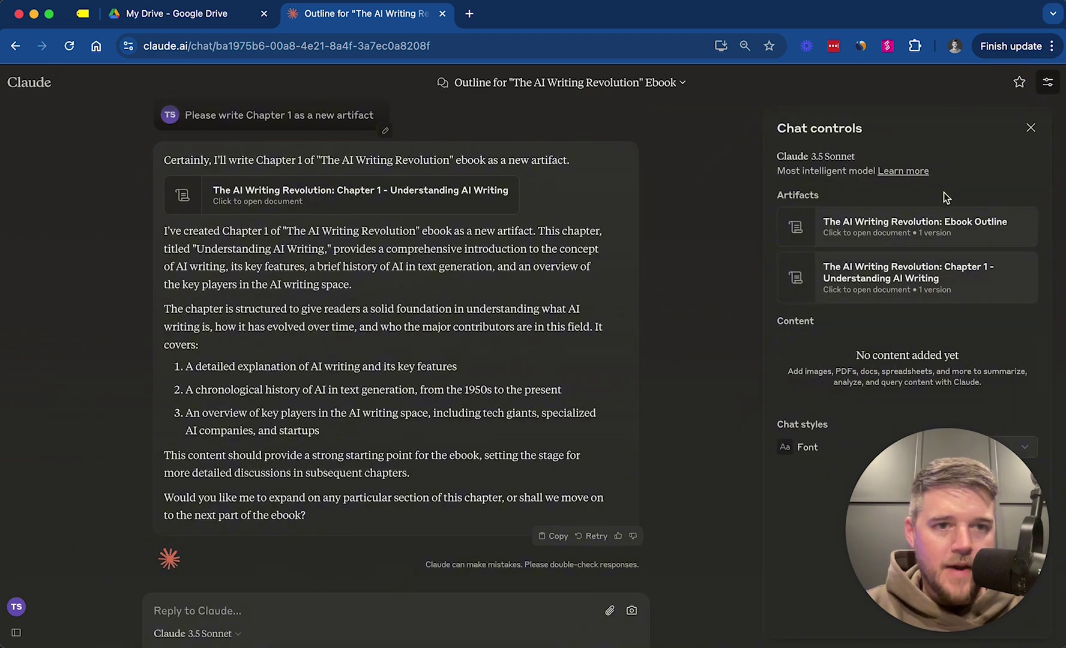
left_click(919, 275)
left_click(1039, 122)
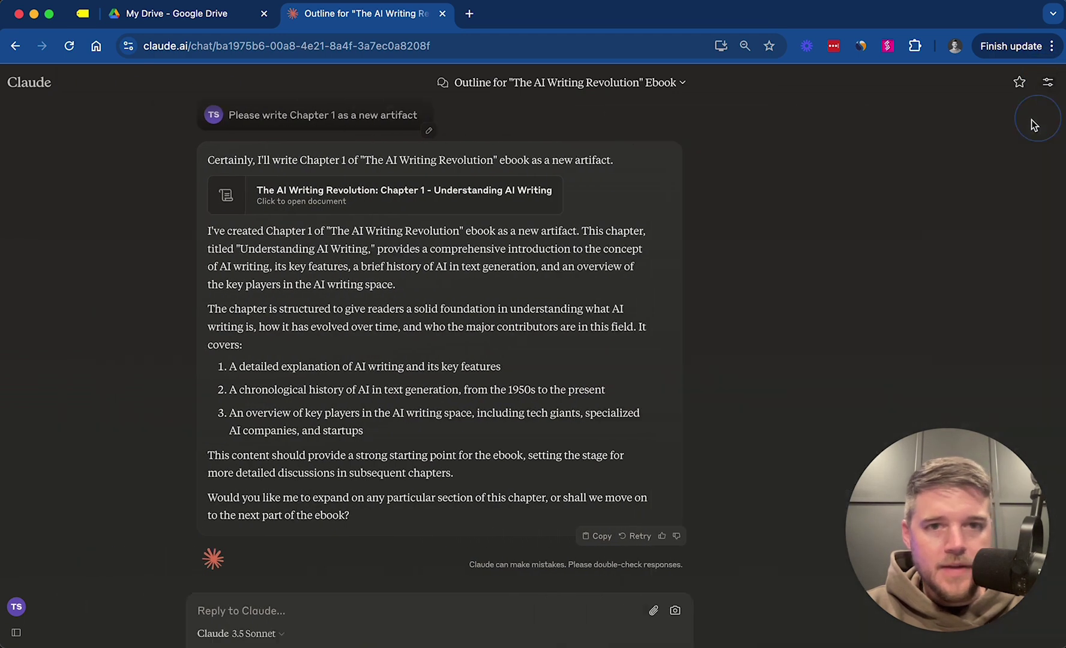
Step: Send 'Please write Chapter 2', then close the Chapter 2 artifact panel
left_click(474, 615)
type("Please write Chapter")
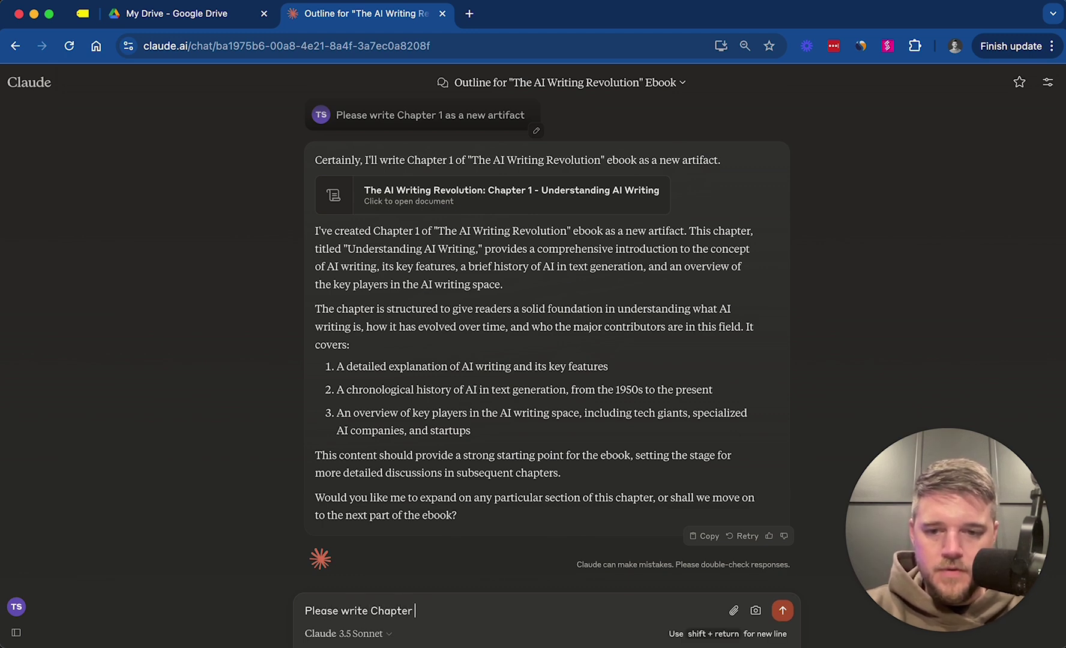
type(" 2")
key("Return")
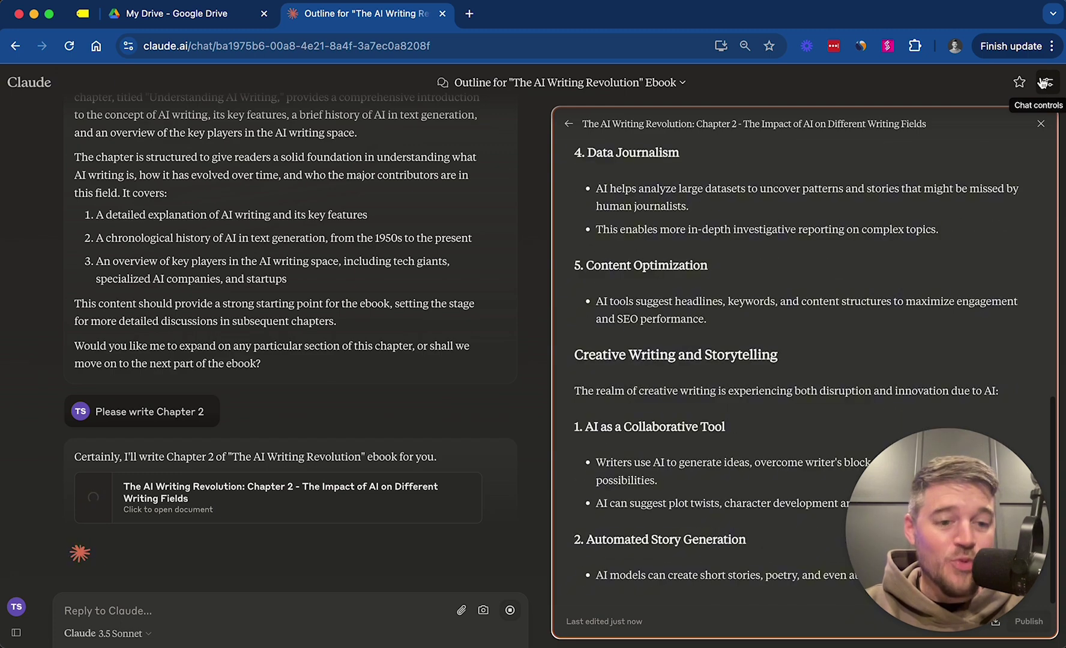
left_click(1045, 82)
Step: Preview the Chapter 1 artifact from the artifacts list, then close it
left_click(1047, 85)
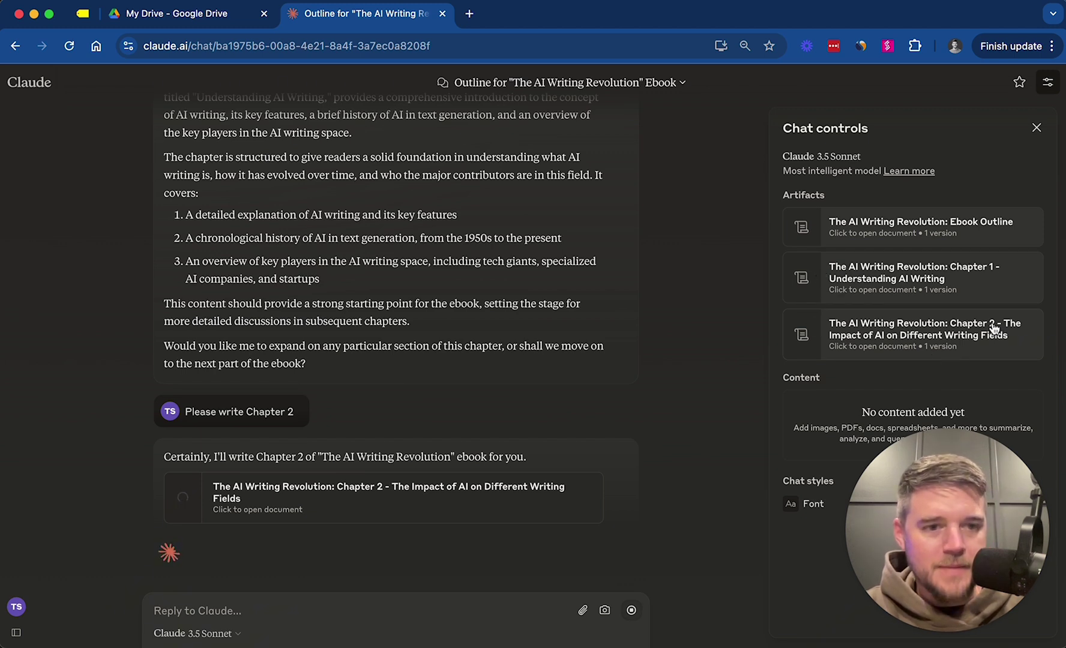
left_click(943, 291)
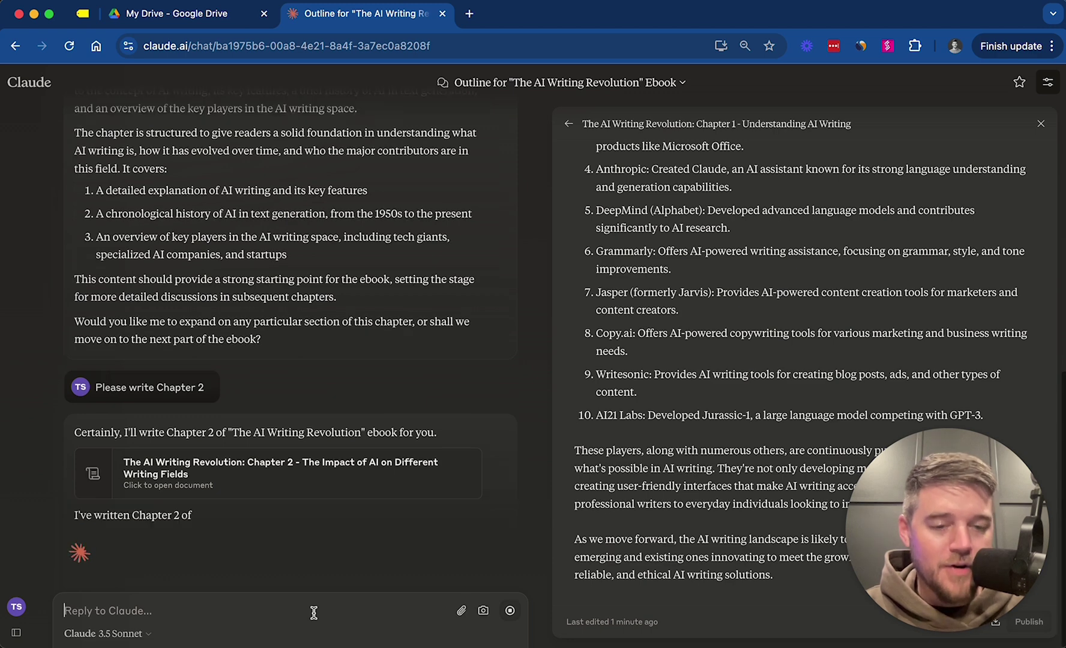
left_click(1041, 124)
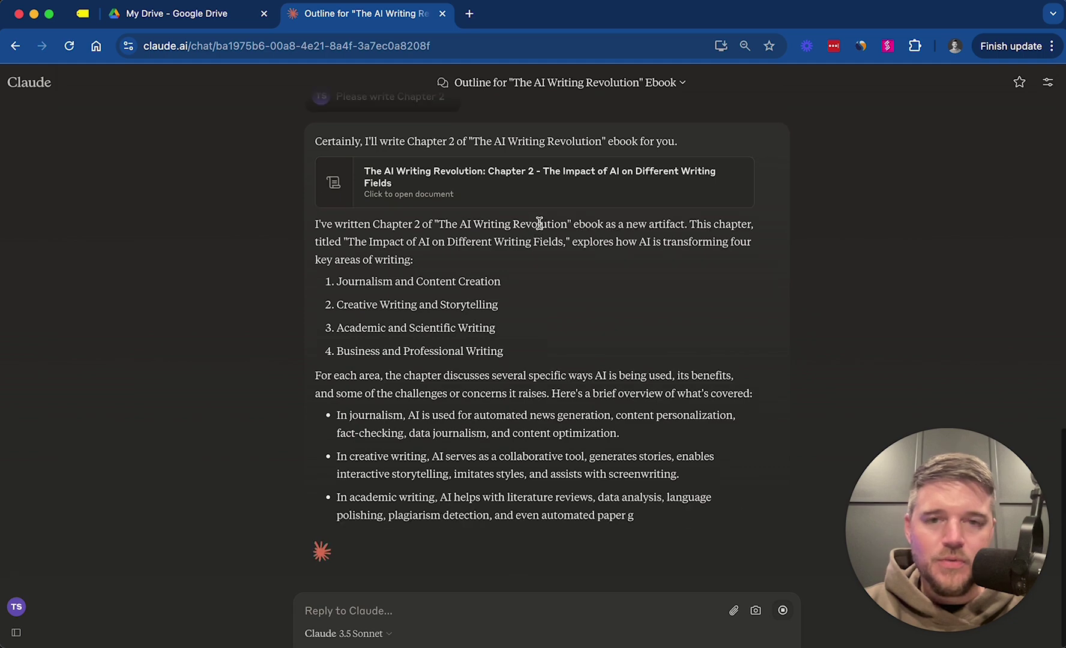
Step: Review the finished Chapter 2 document in its artifact panel, then close it and return to the top of the chat
scroll(552, 376, "up", 15)
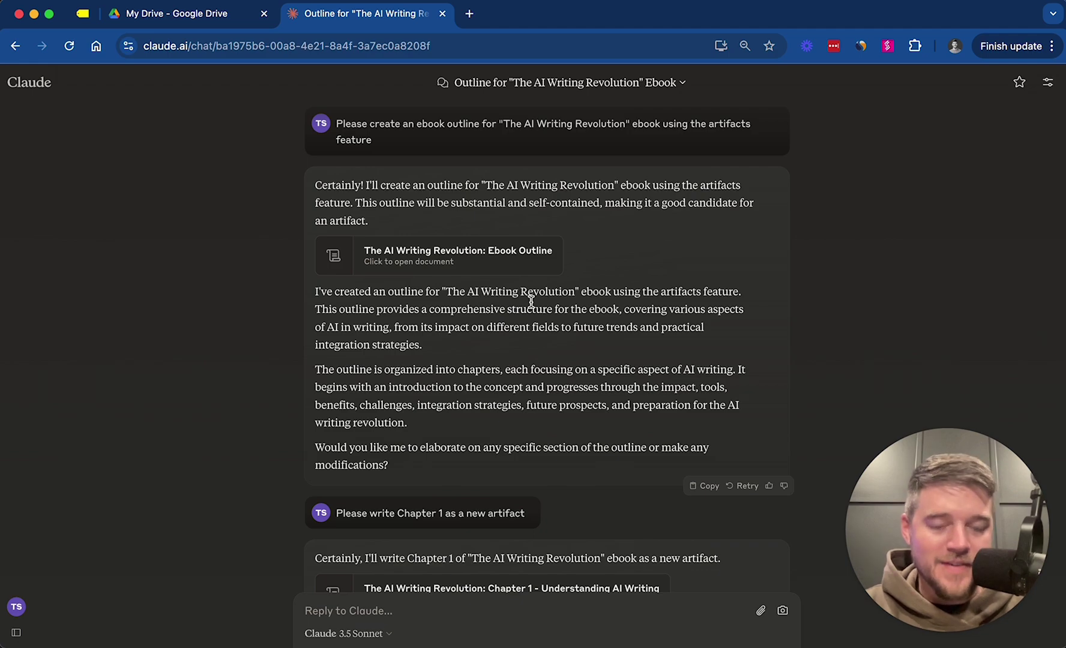
scroll(531, 303, "down", 15)
left_click(531, 303)
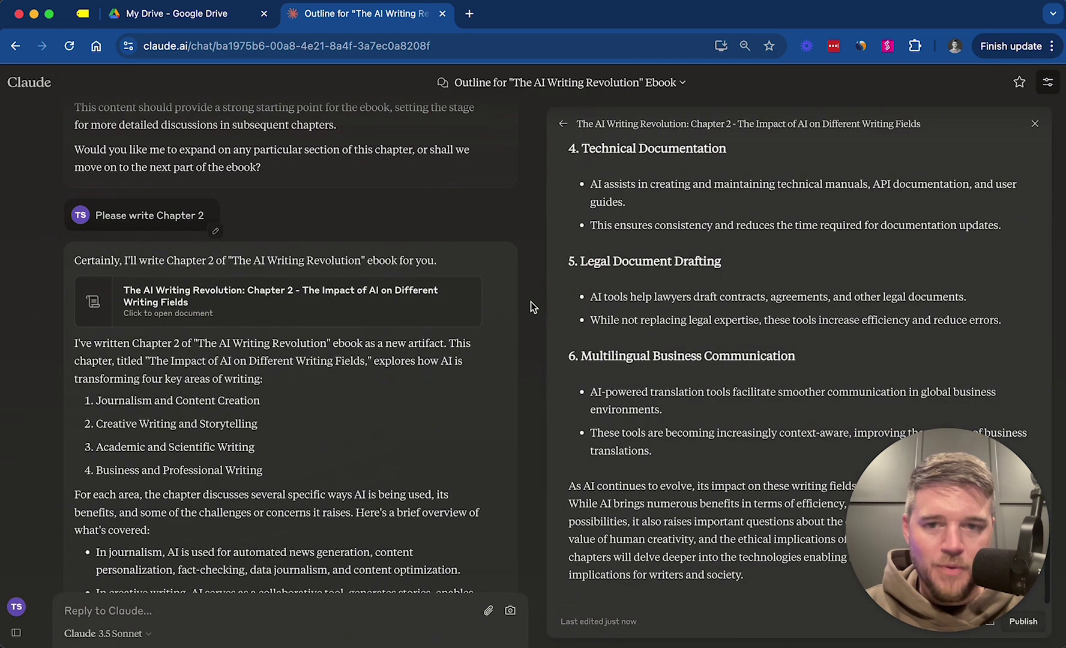
scroll(686, 403, "up", 20)
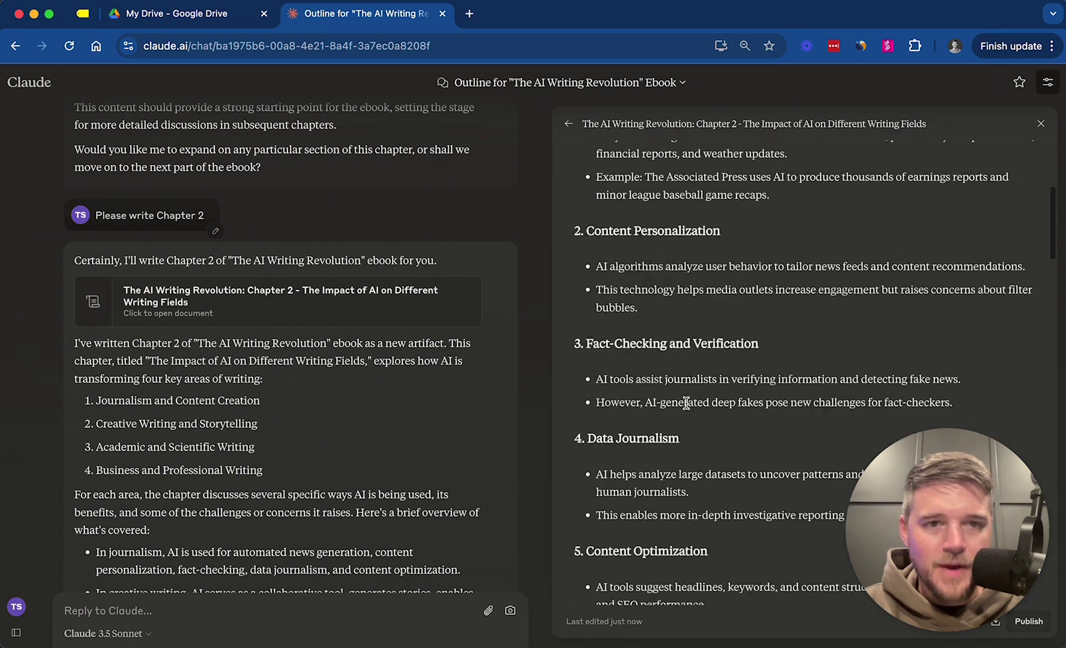
scroll(687, 404, "down", 20)
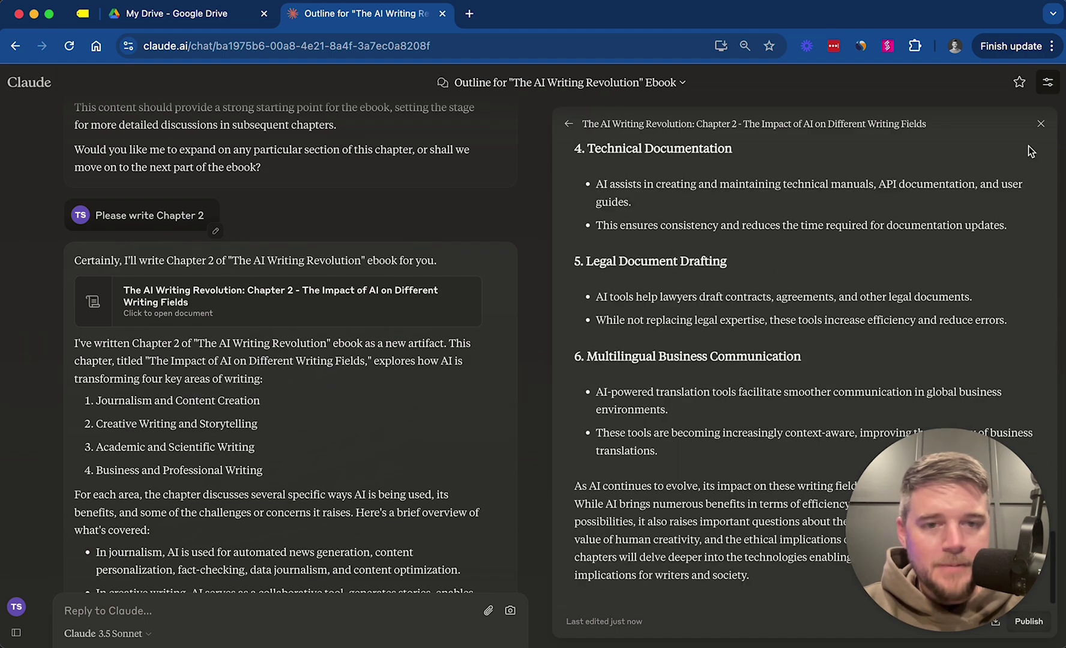
left_click(1042, 123)
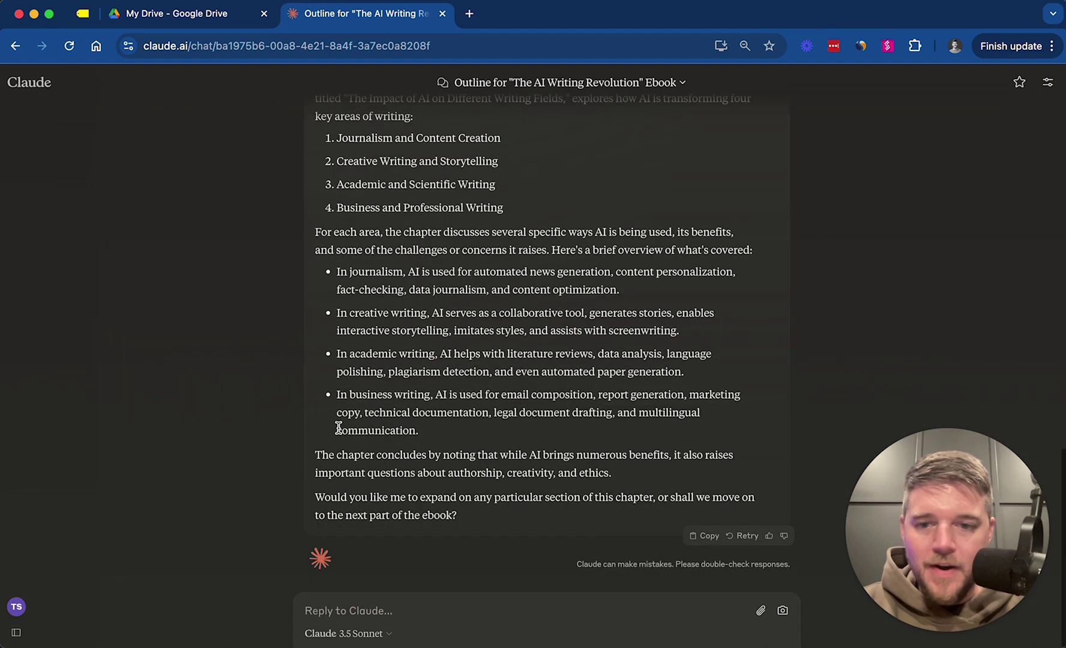
scroll(587, 233, "up", 20)
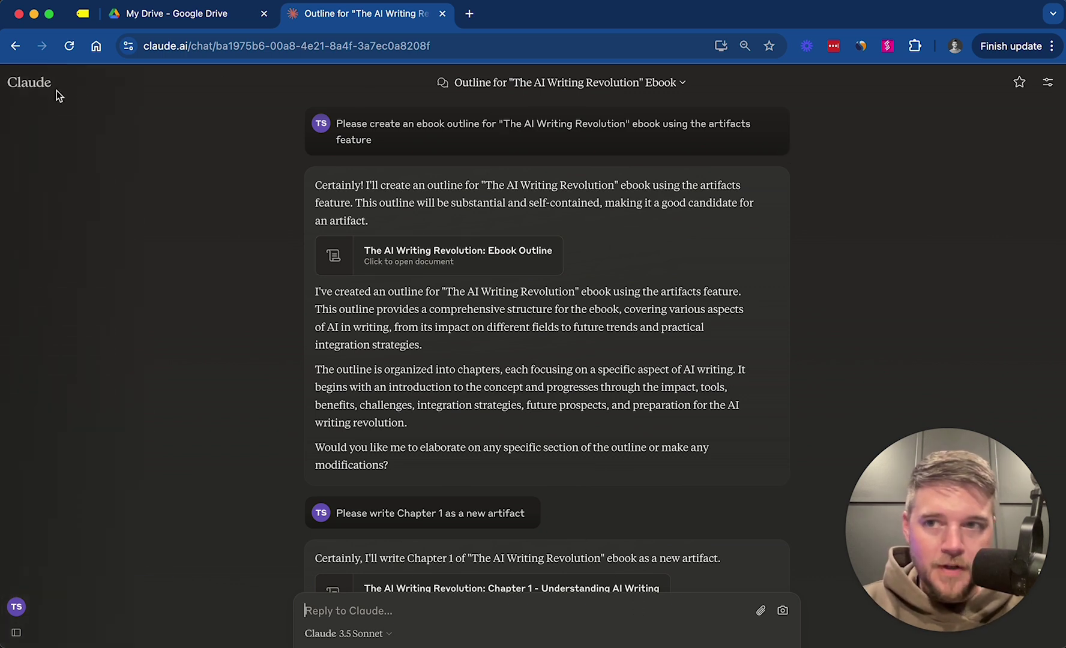
Step: In a new chat, send the 1000-word AI writing tools blog post request, then select the unsent prompt after the error
mouse_move(38, 85)
left_click(45, 114)
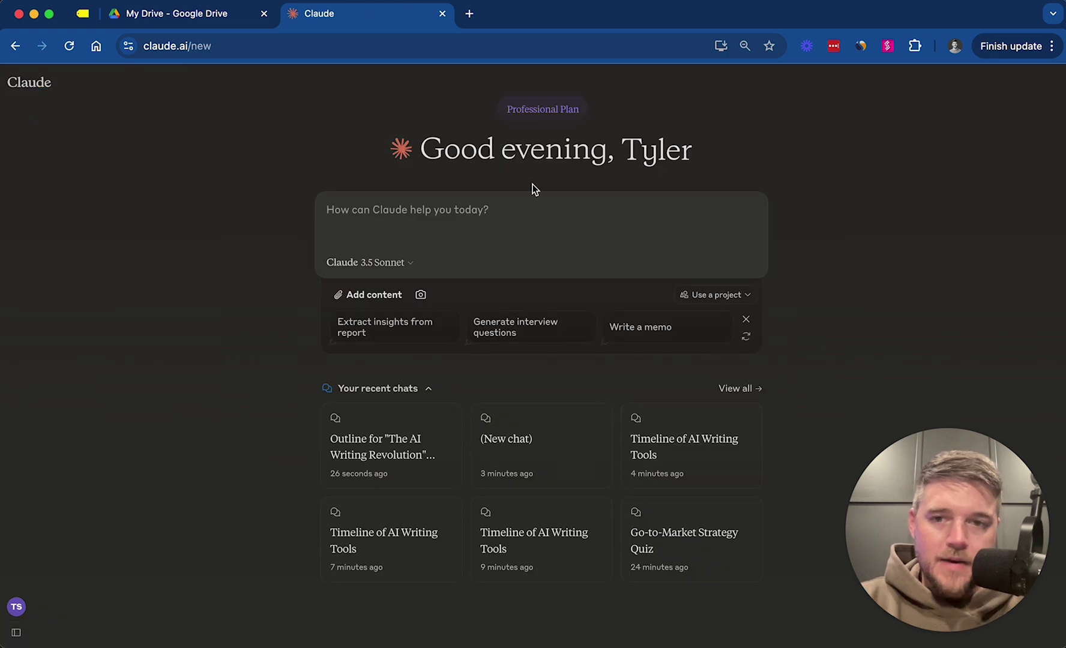
type("Please write a 1000 word blog post on AI writing tools like Claude and Chatp")
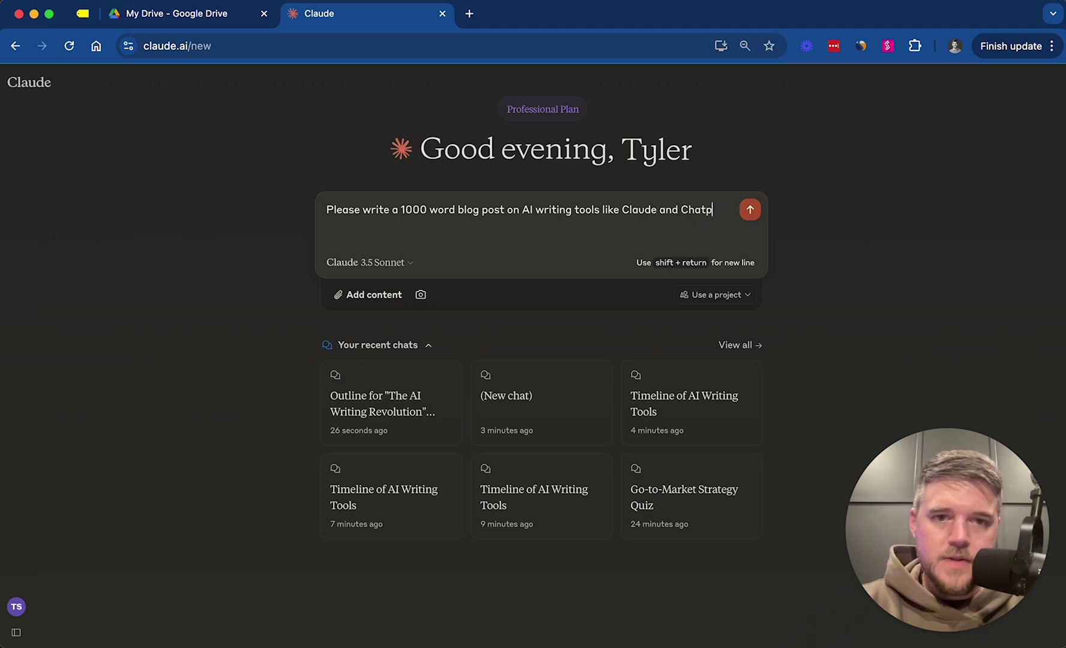
type("using")
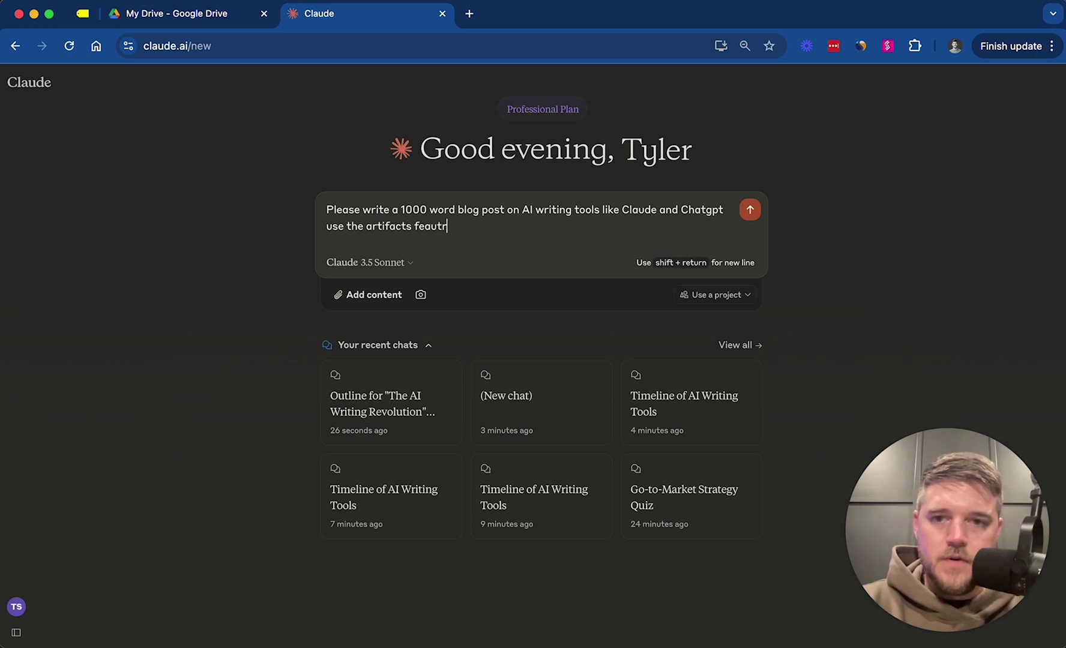
key("Return")
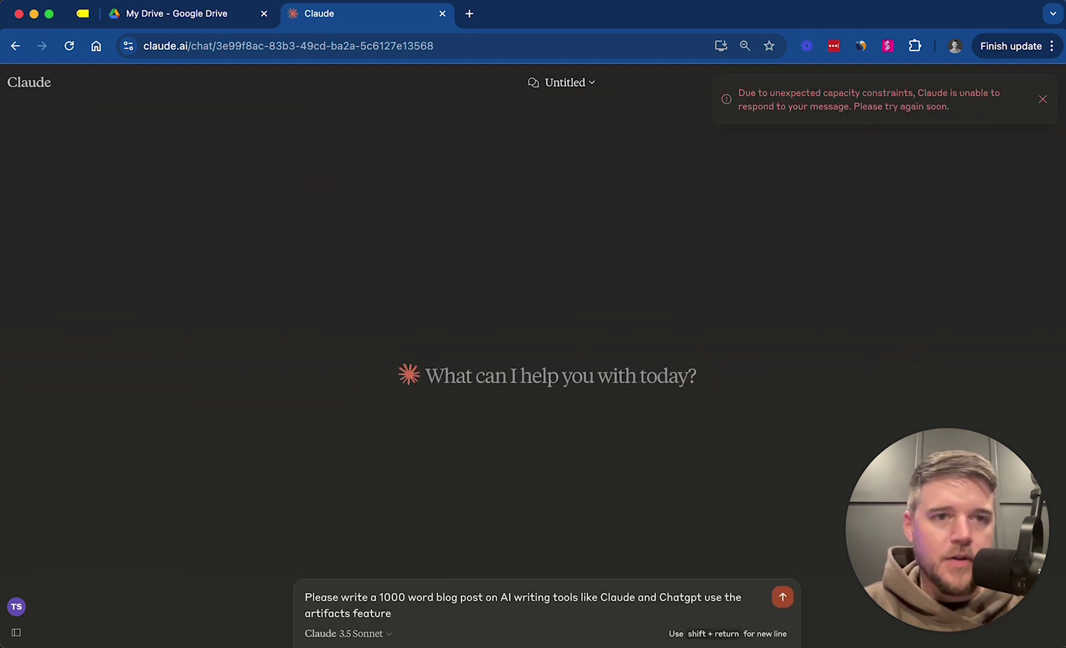
key("super+a")
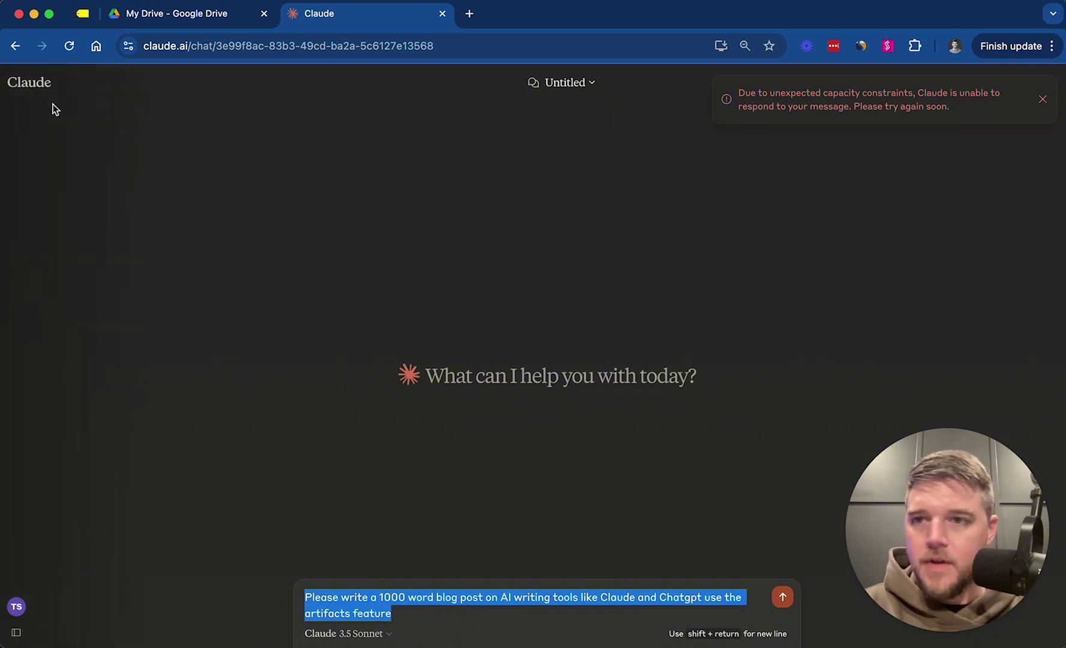
Step: Resend the 1000-word blog post request on AI writing tools like Claude and ChatGPT in a fresh chat
left_click(31, 82)
left_click(141, 48)
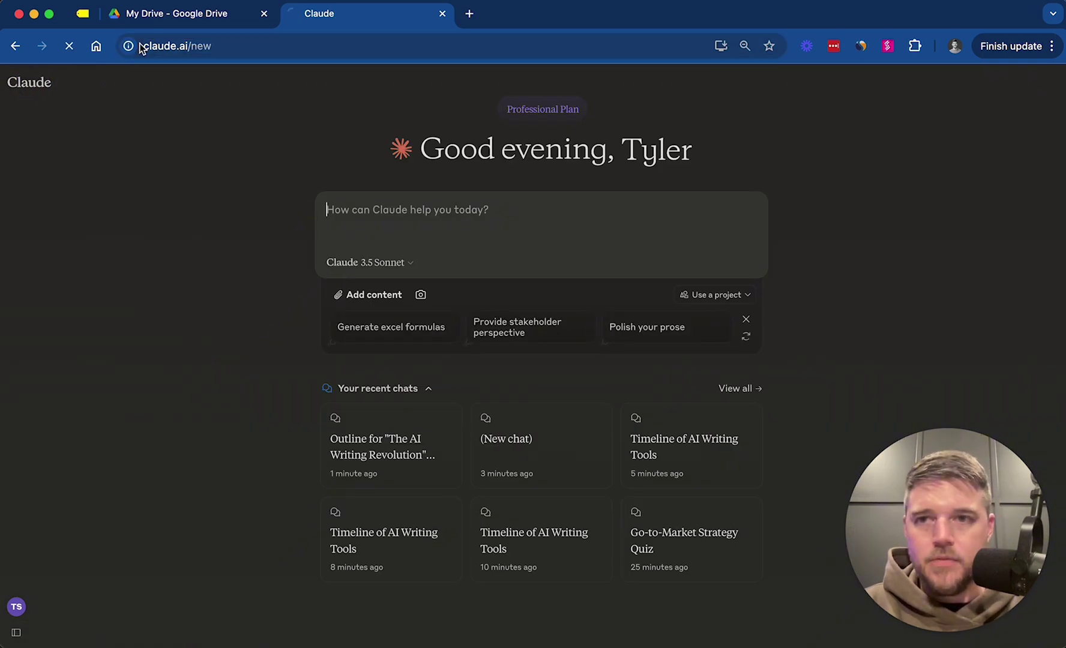
type("Please write a 1000 word blog post on AI writing tools like Claude and Chatgpt use the artifacts feature")
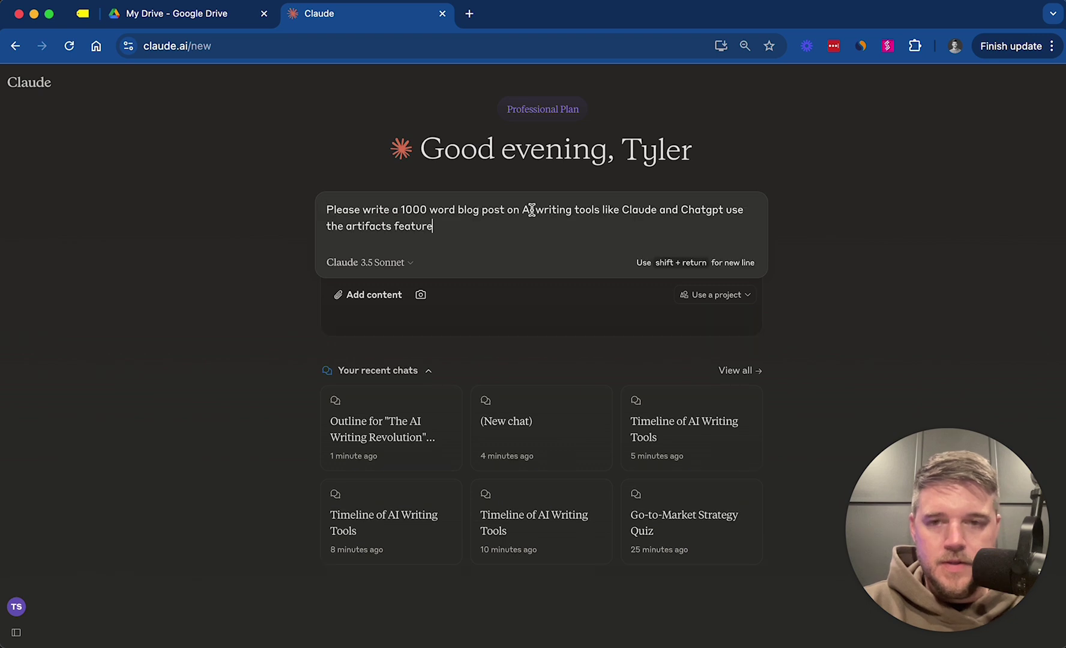
key("Return")
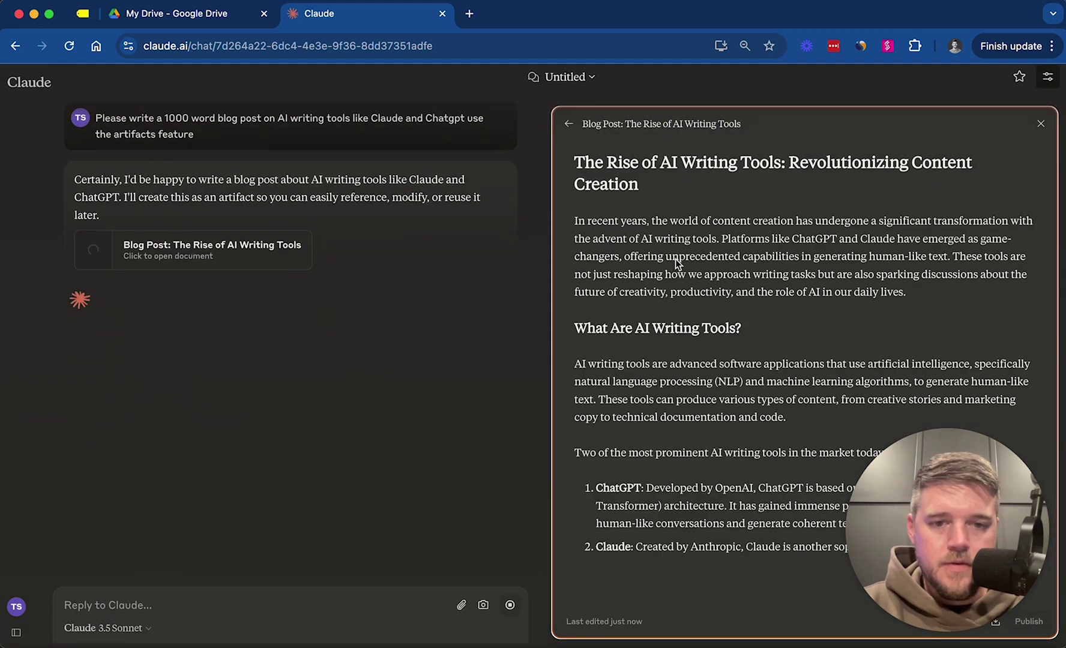
Step: Draft a follow-up beginning 'Please revise this article to…' asking Claude to also cover Google Gemini
scroll(677, 263, "up", 2)
left_click(233, 617)
type("Plea")
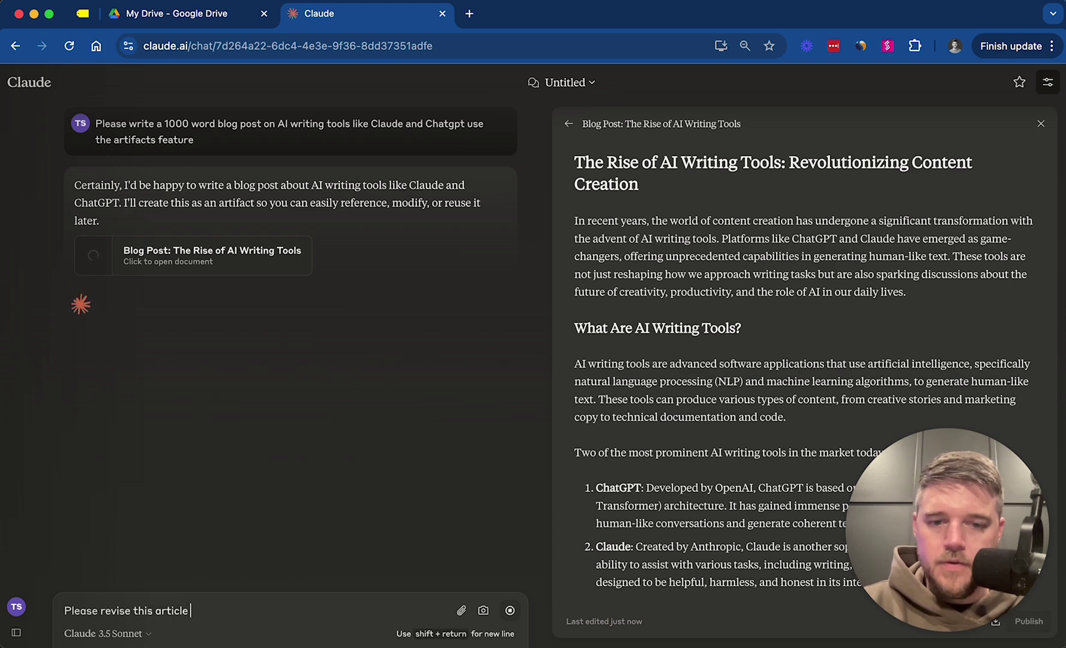
type("se revise this article")
scroll(708, 457, "down", 10)
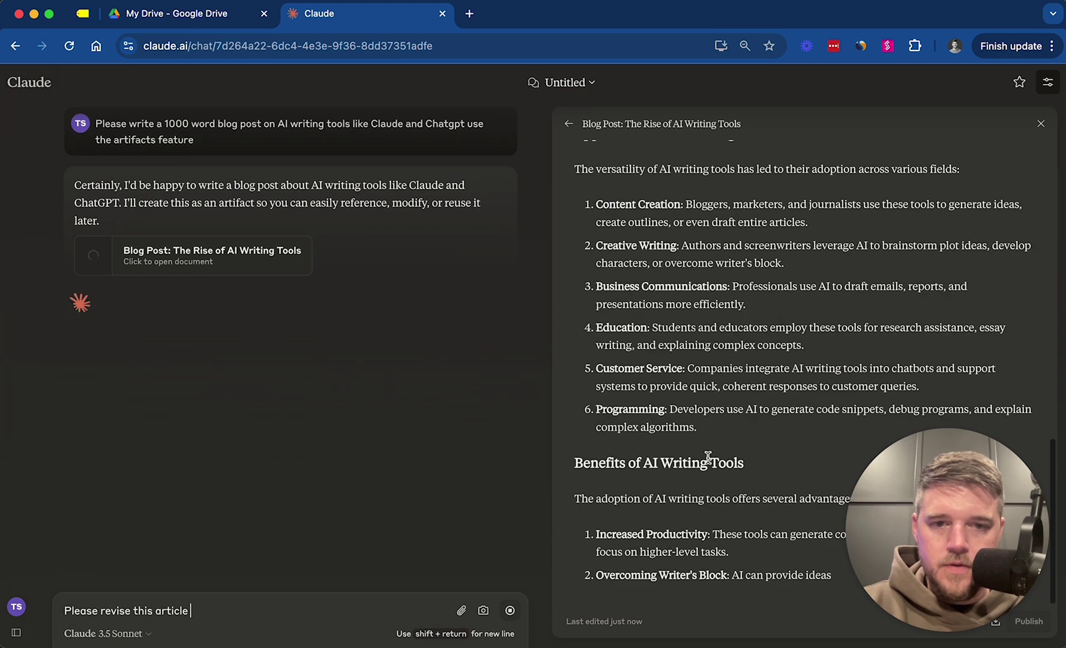
scroll(709, 457, "up", 15)
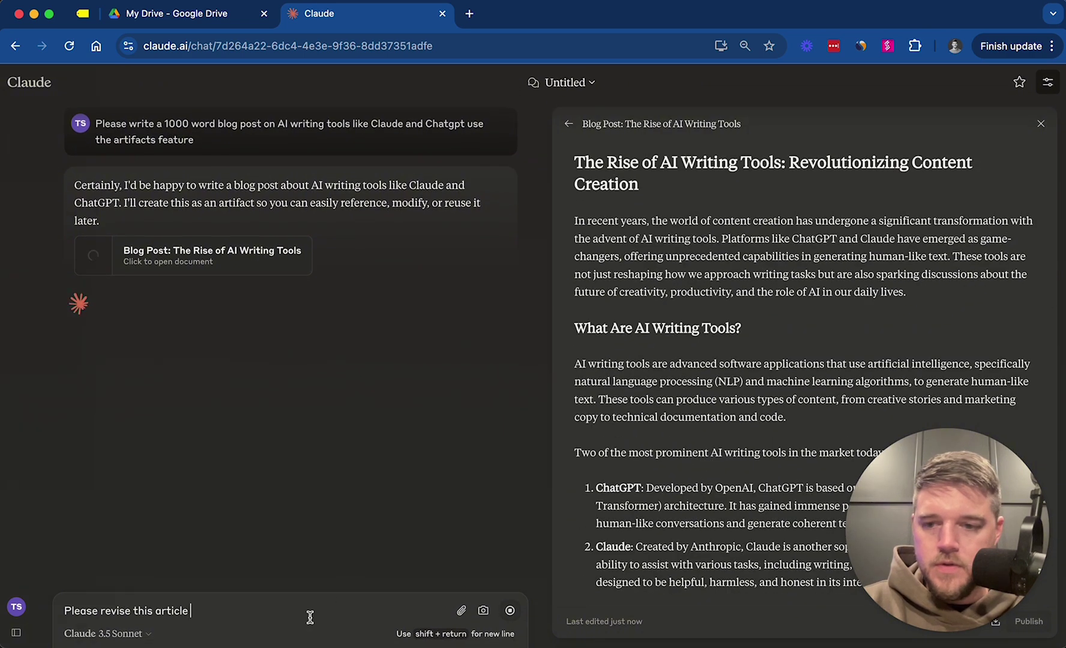
type("to also mention Google Gemini")
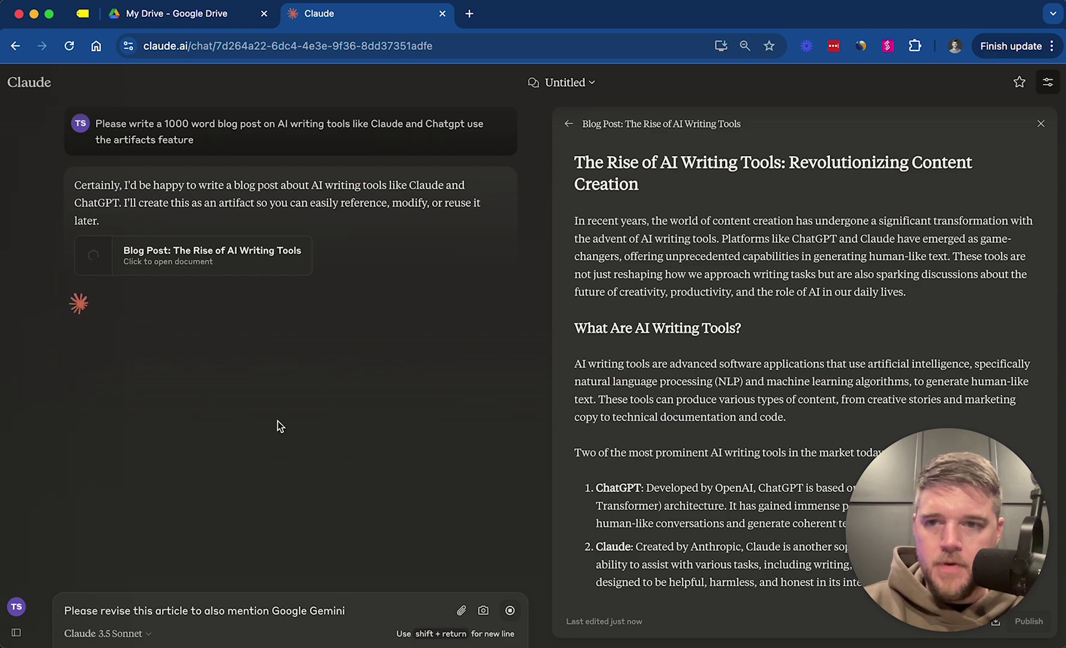
scroll(655, 307, "down", 15)
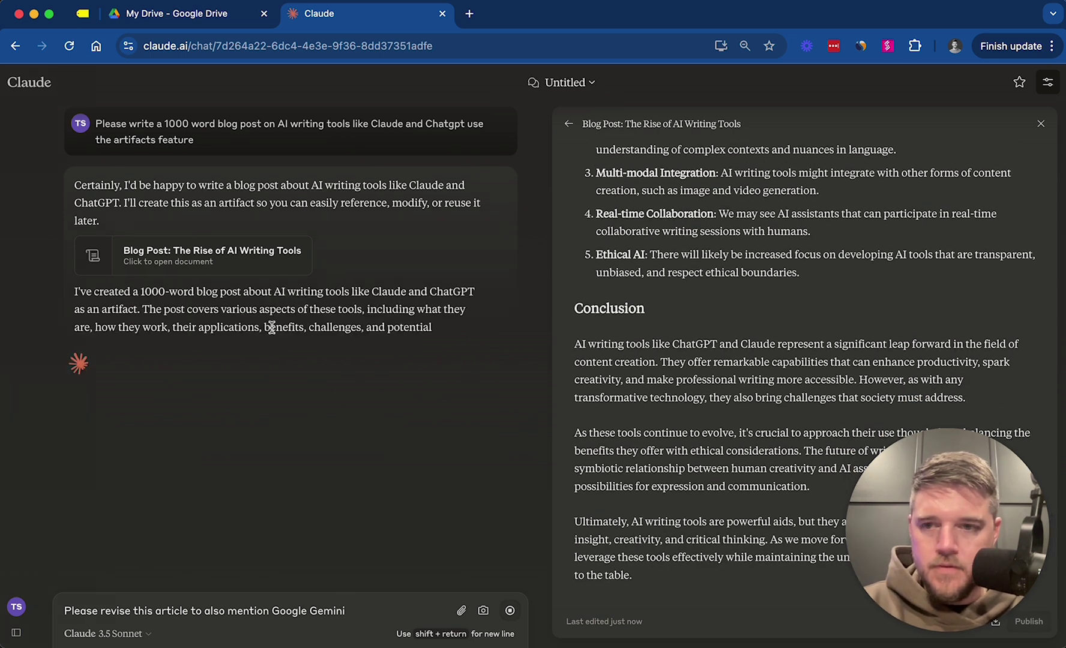
Step: Close the article panel, send the Gemini revision request, and cut it back out after the capacity error
left_click(1041, 123)
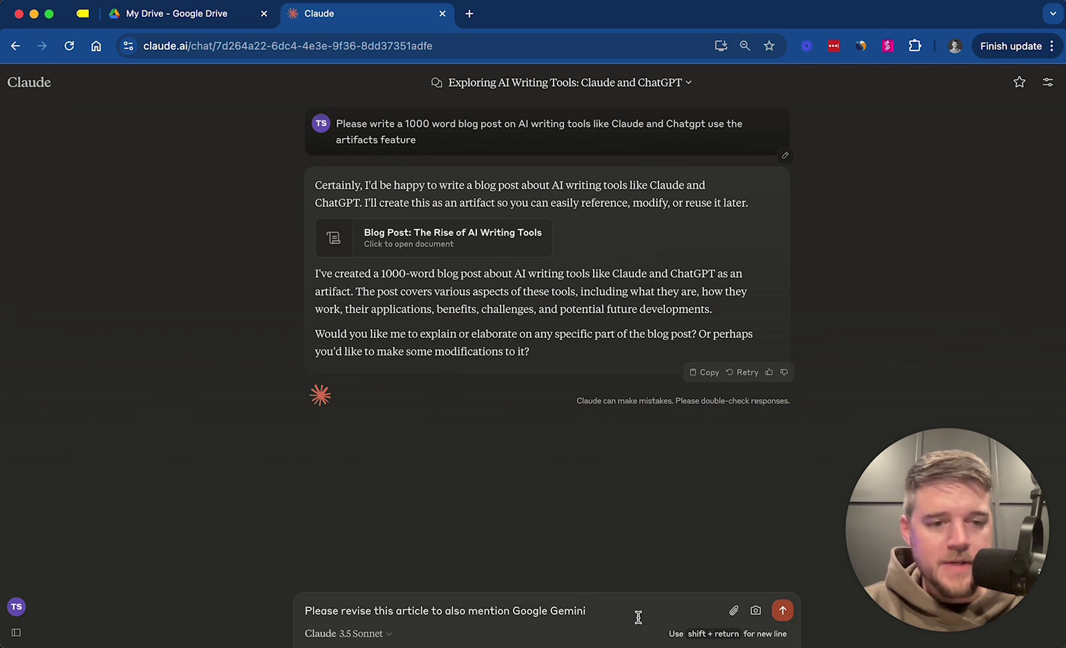
key("Return")
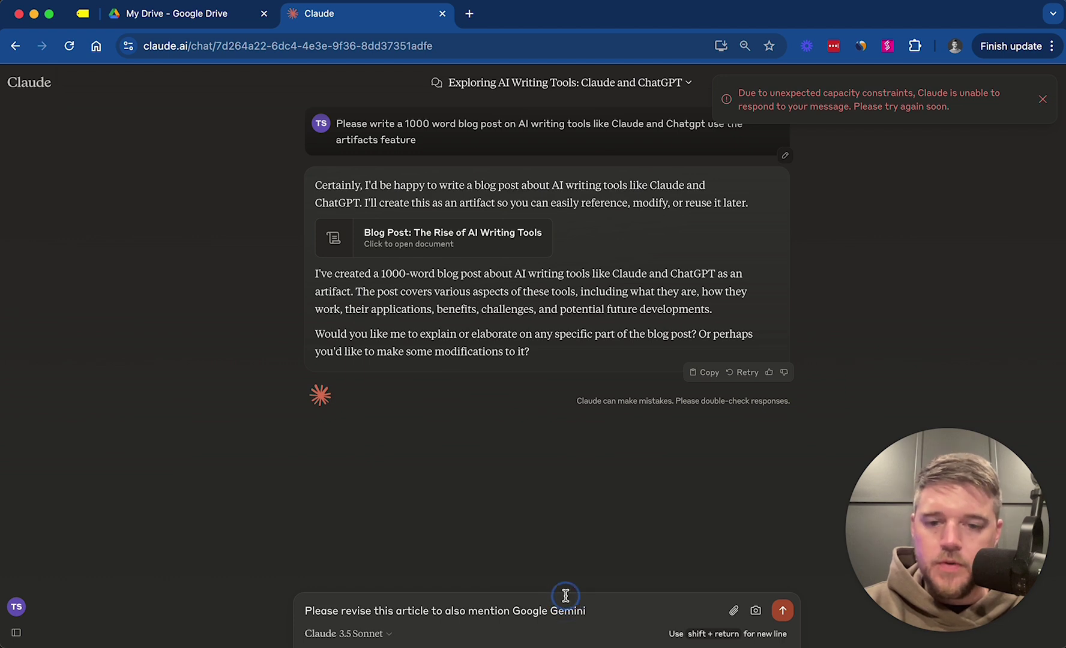
triple_click(565, 604)
key("super+x")
key("super+z")
key("super+x")
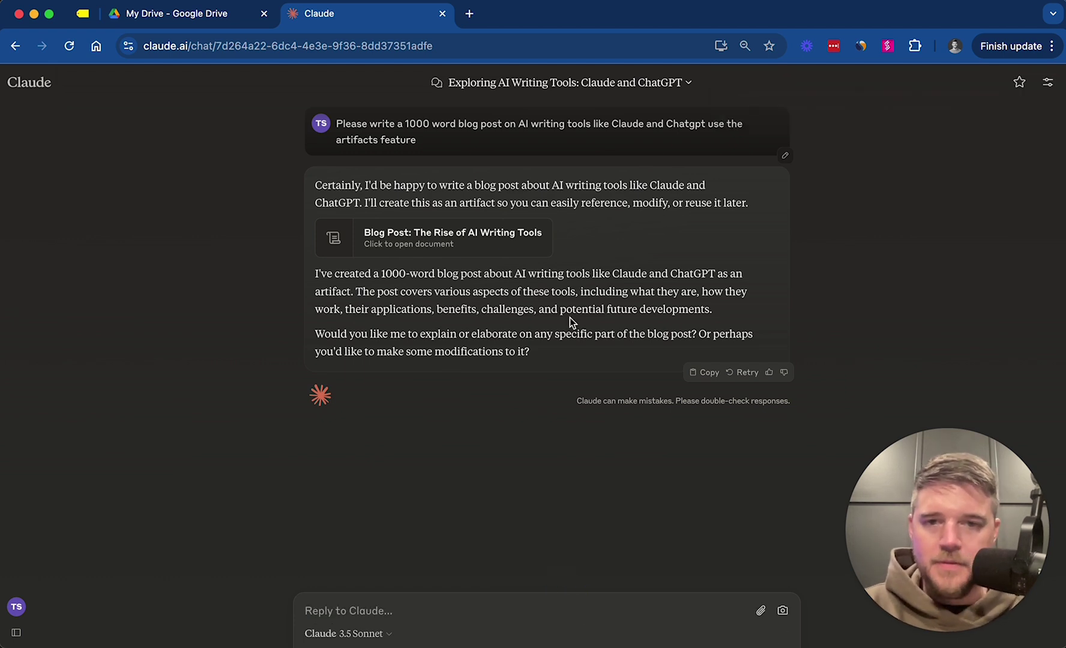
Step: Reload the chat page and paste the Gemini revision request back into the reply box
left_click(69, 45)
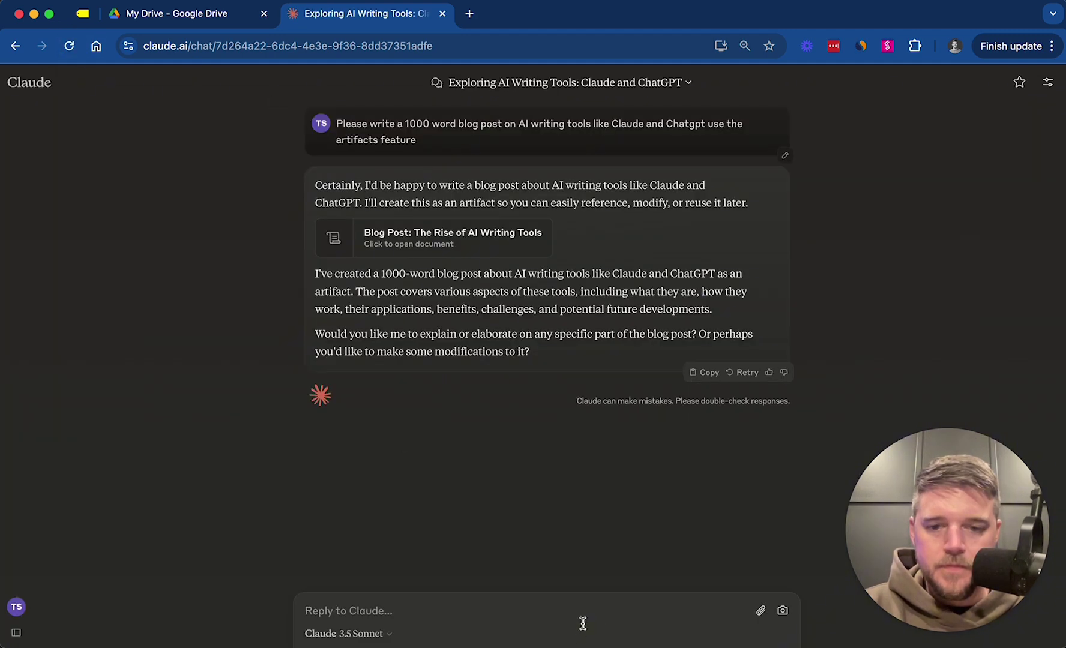
left_click(582, 617)
key("super+v")
Step: Send the Google Gemini revision so Claude writes version 2, then close the article panel when finished
key("Return")
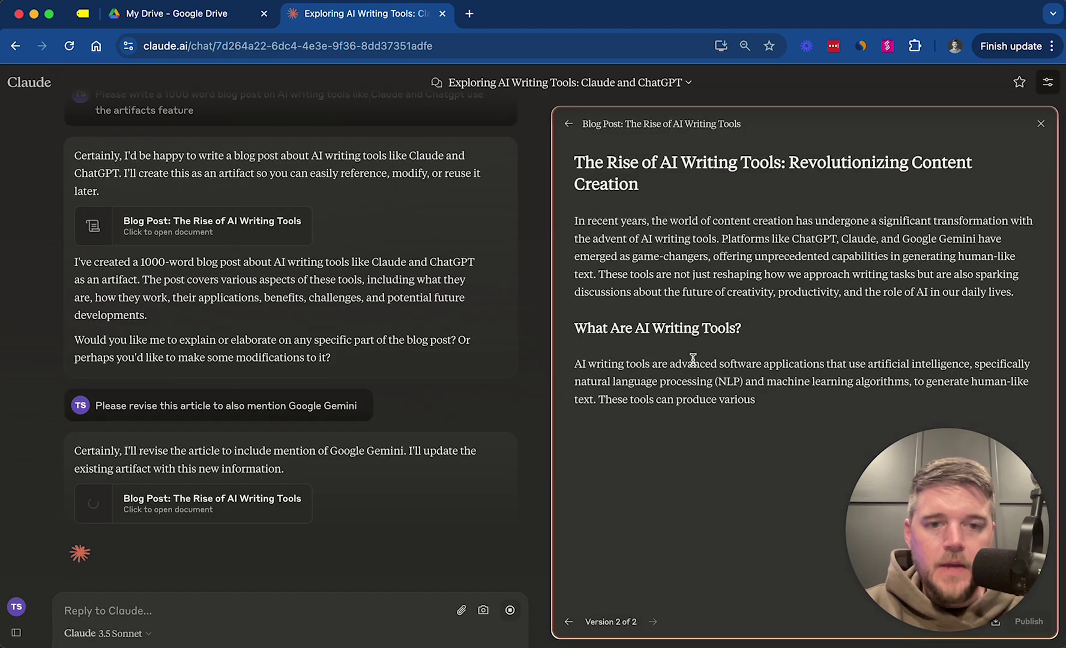
left_click(567, 623)
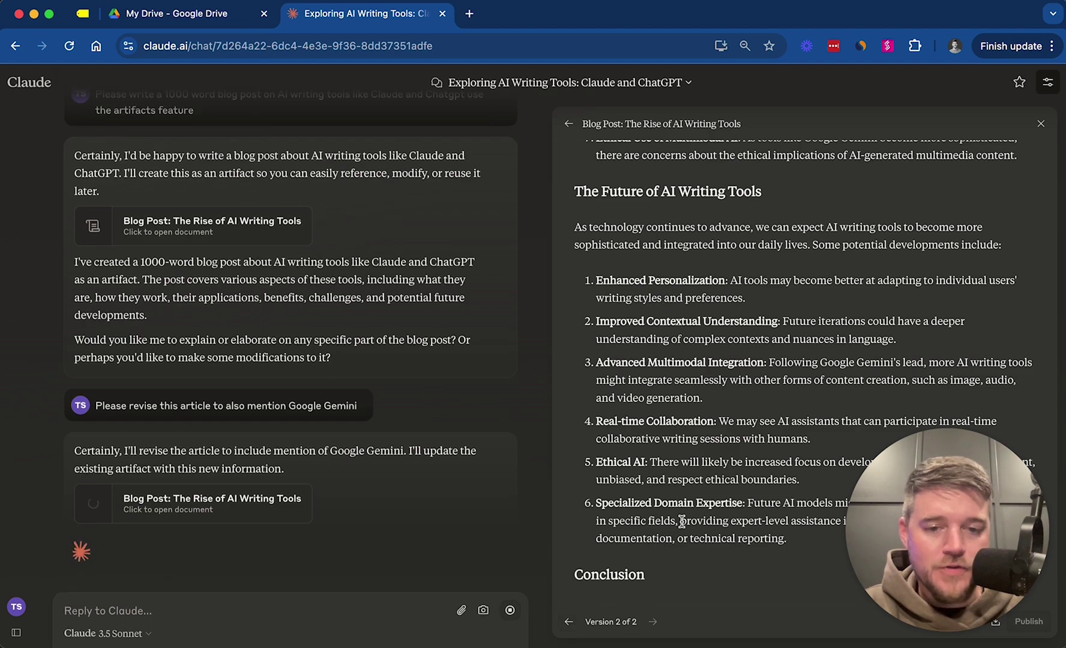
scroll(682, 521, "up", 15)
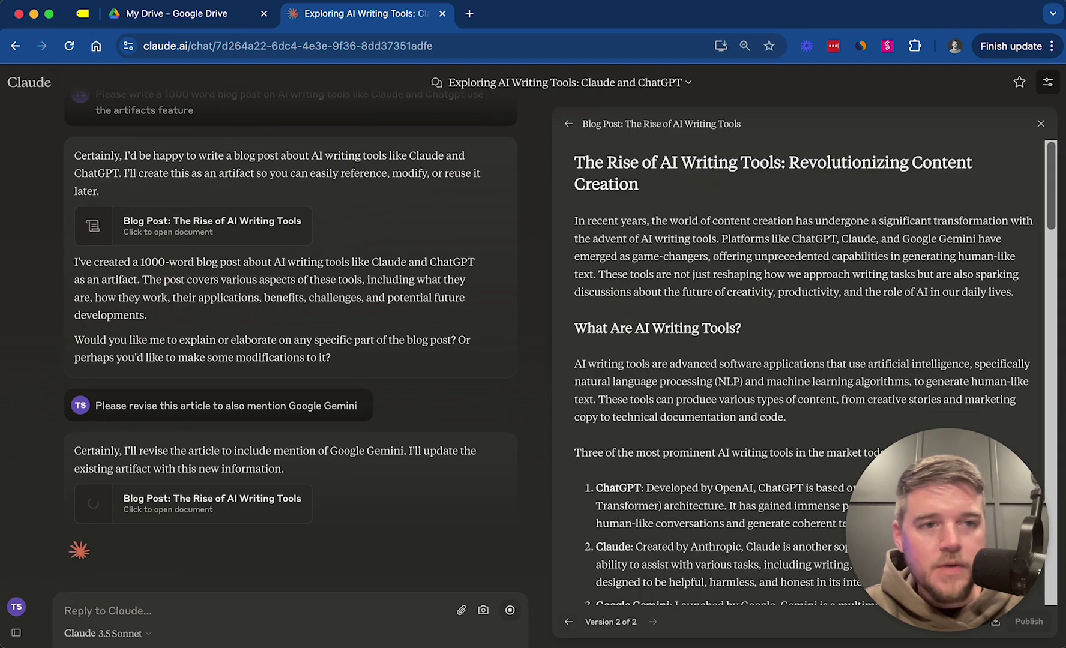
left_click(1037, 124)
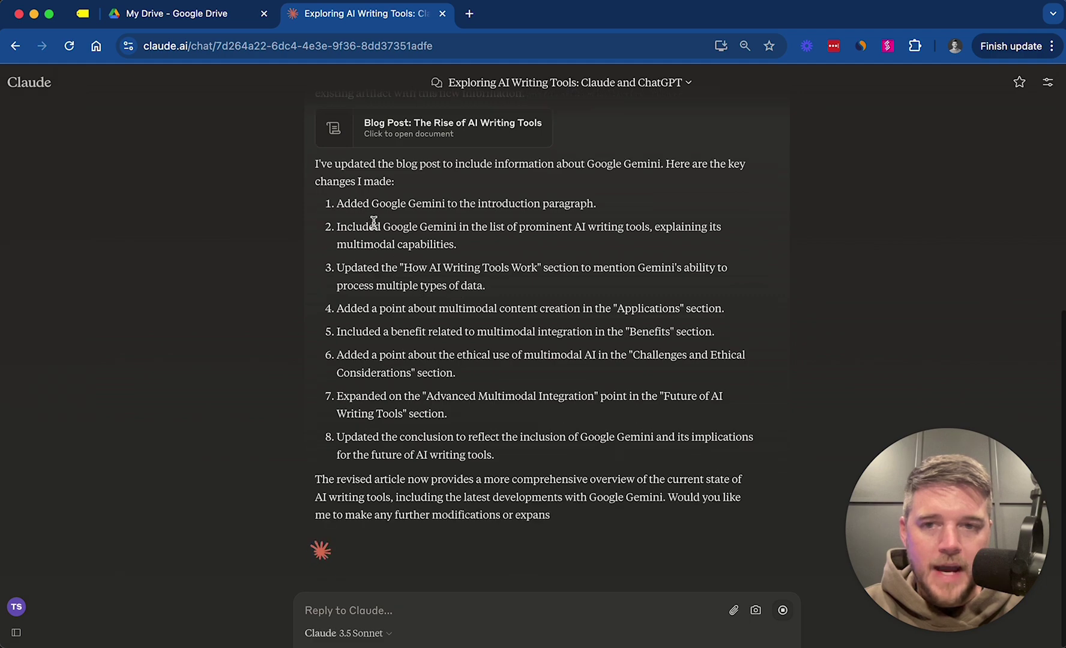
scroll(403, 218, "up", 2)
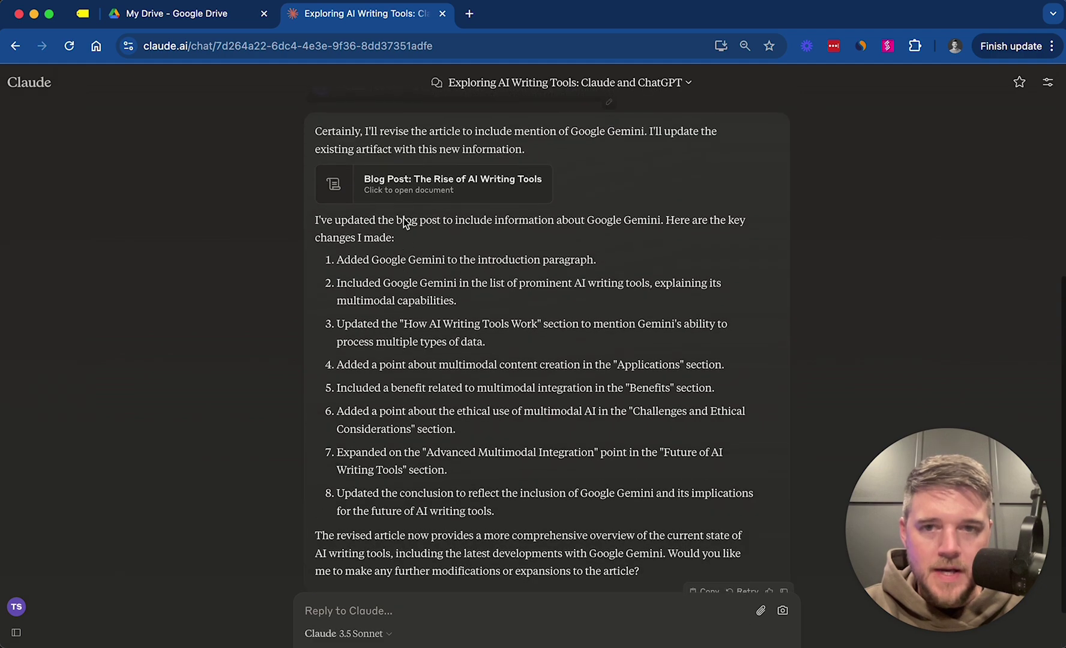
Step: Reopen the blog post and compare the version 1 and version 2 introductions, ending on version 2
left_click(405, 183)
scroll(819, 440, "down", 10)
left_click(568, 622)
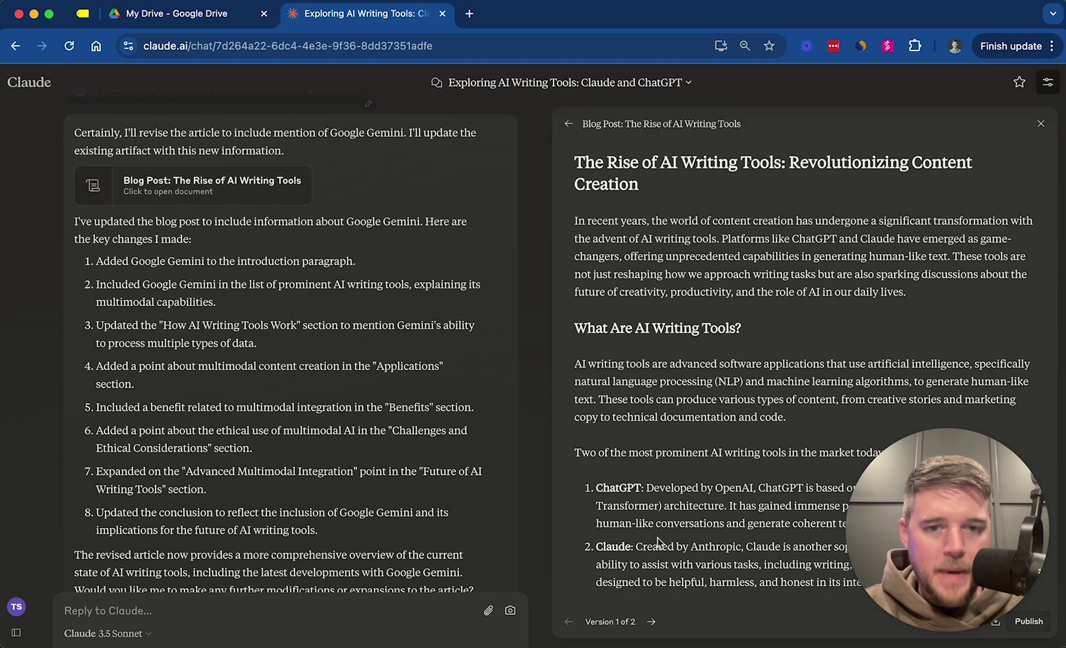
left_click(651, 622)
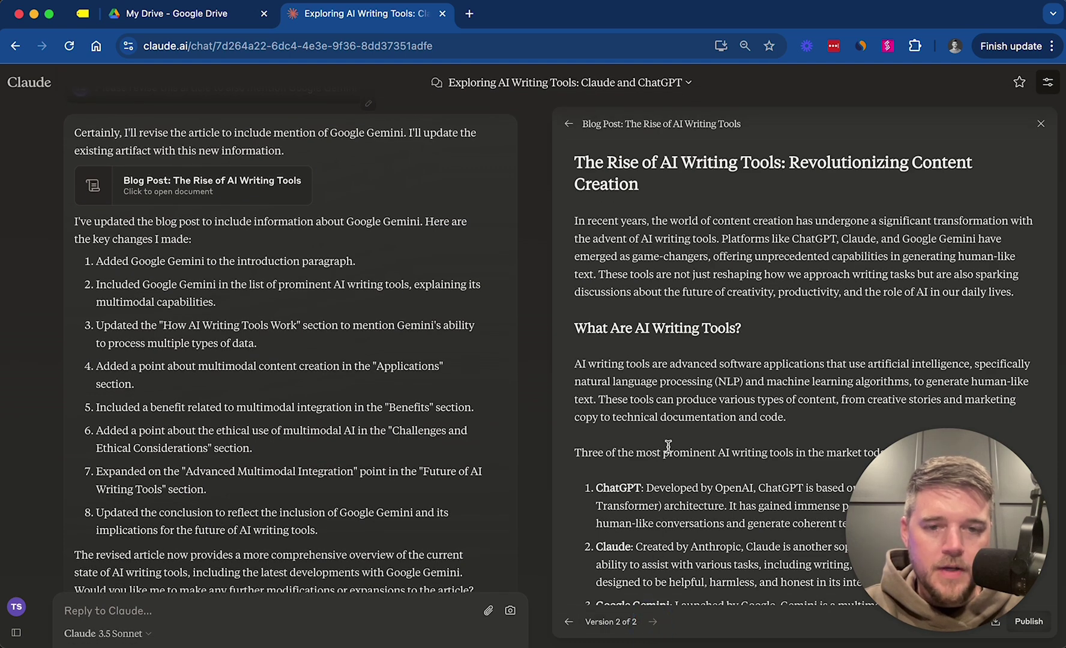
left_click(568, 622)
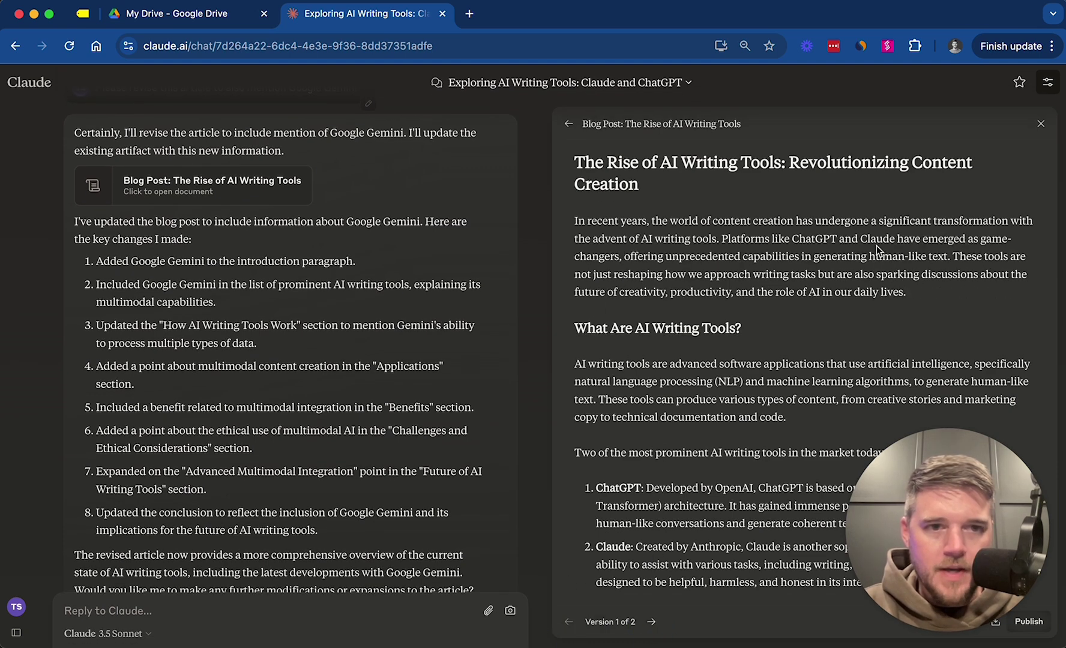
left_click_drag(815, 257, 992, 288)
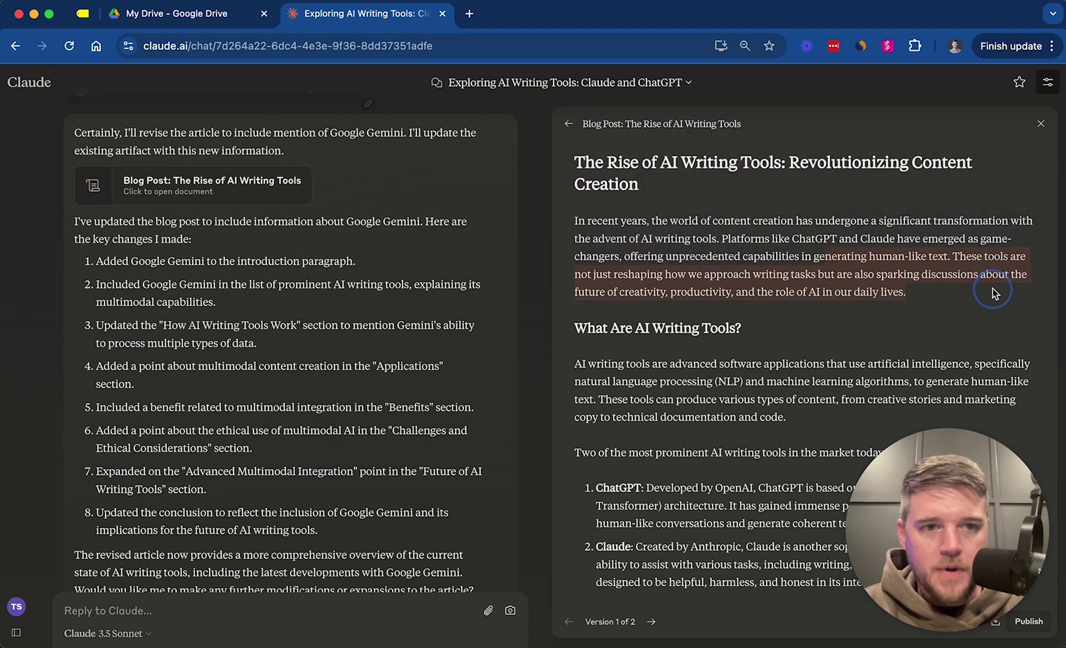
left_click(652, 623)
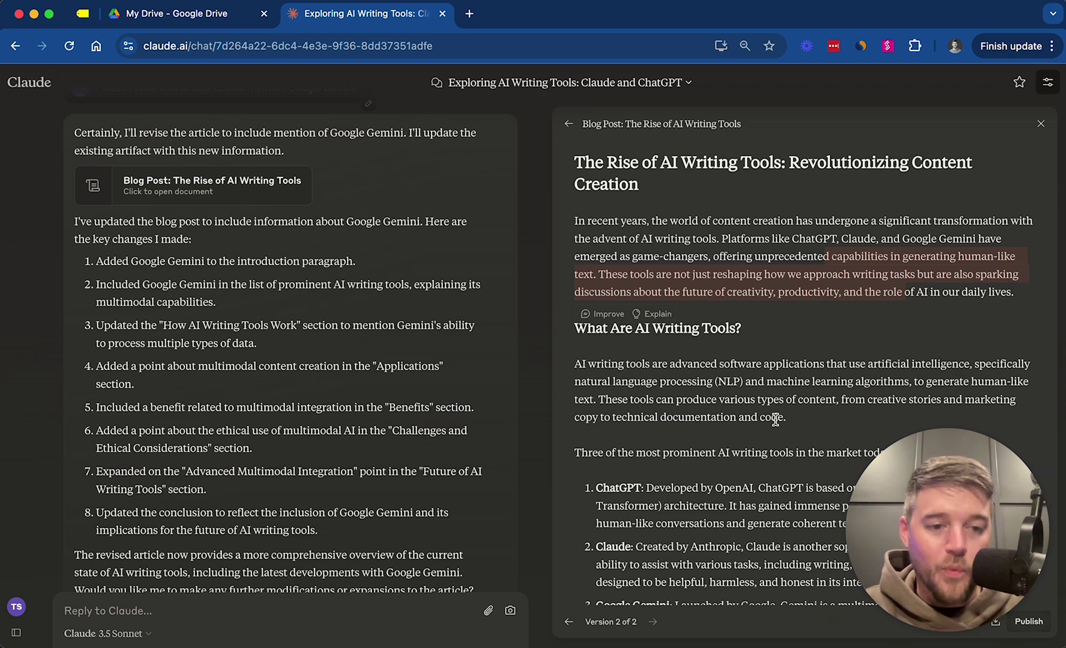
Step: Select the 'What Are AI Writing Tools?' paragraph and send an Explain request for more detail on it
left_click(806, 371)
left_click_drag(574, 364, 836, 411)
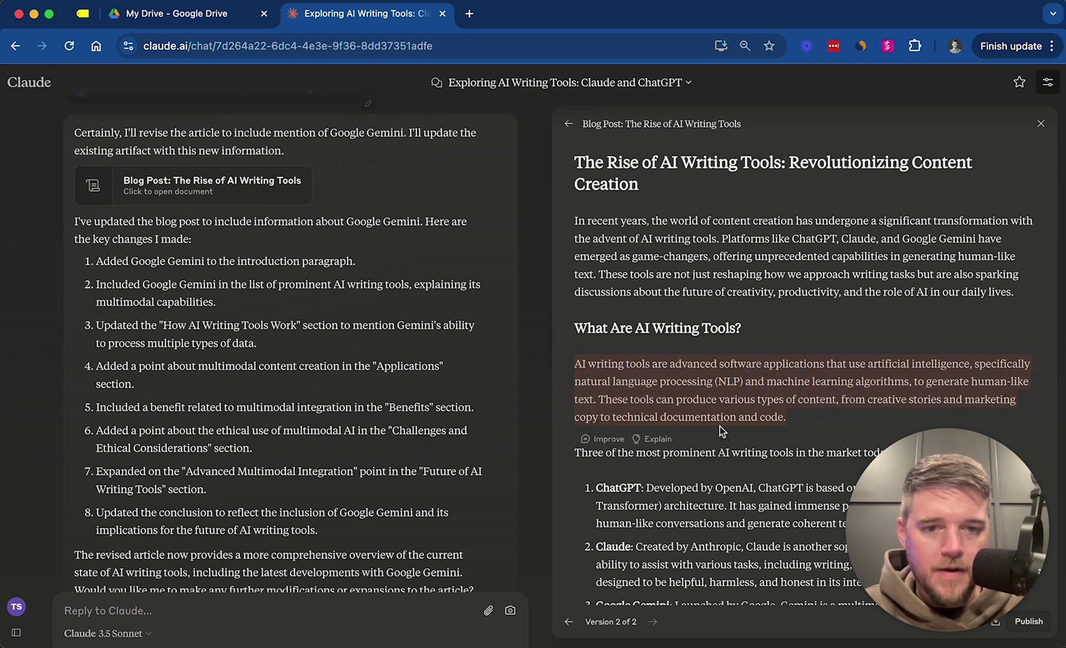
left_click(642, 437)
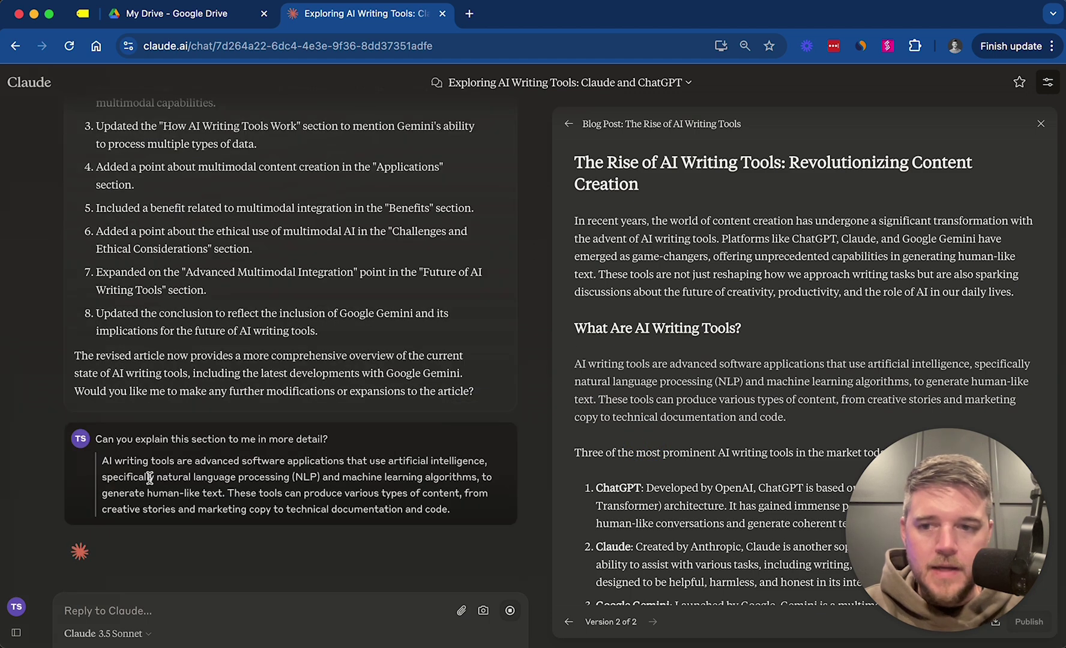
left_click_drag(98, 439, 370, 442)
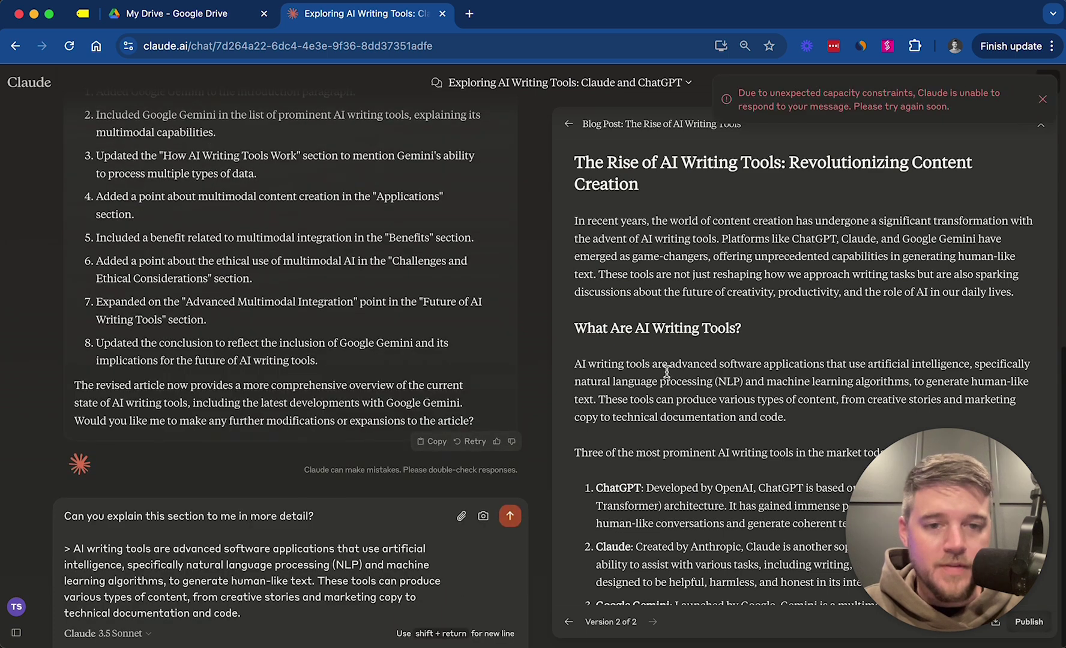
left_click_drag(1015, 293, 617, 284)
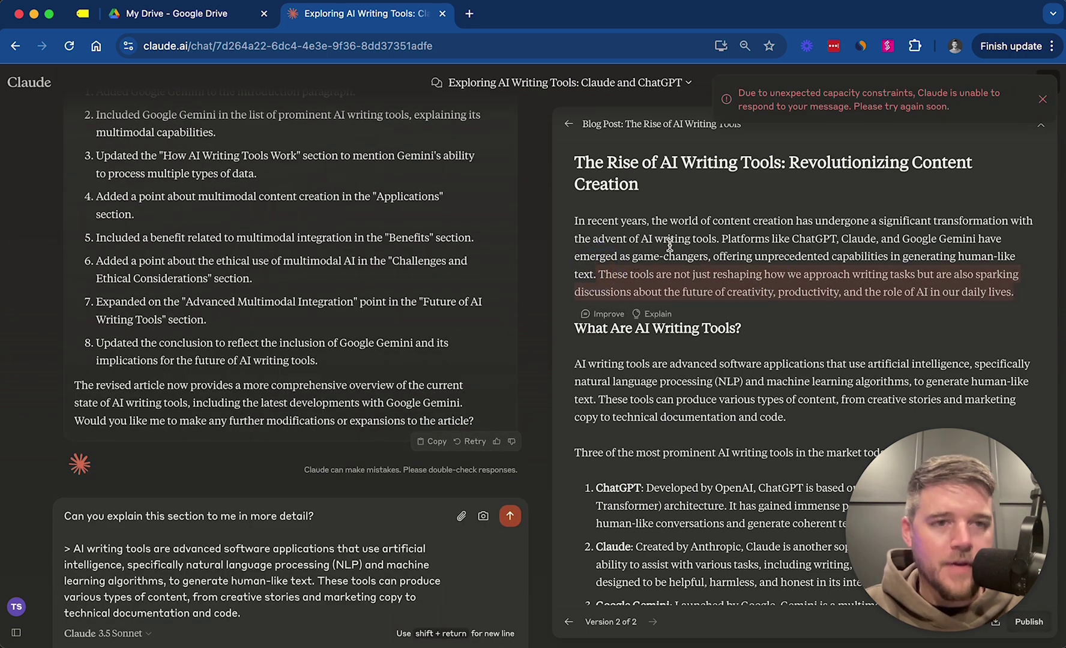
left_click(371, 547)
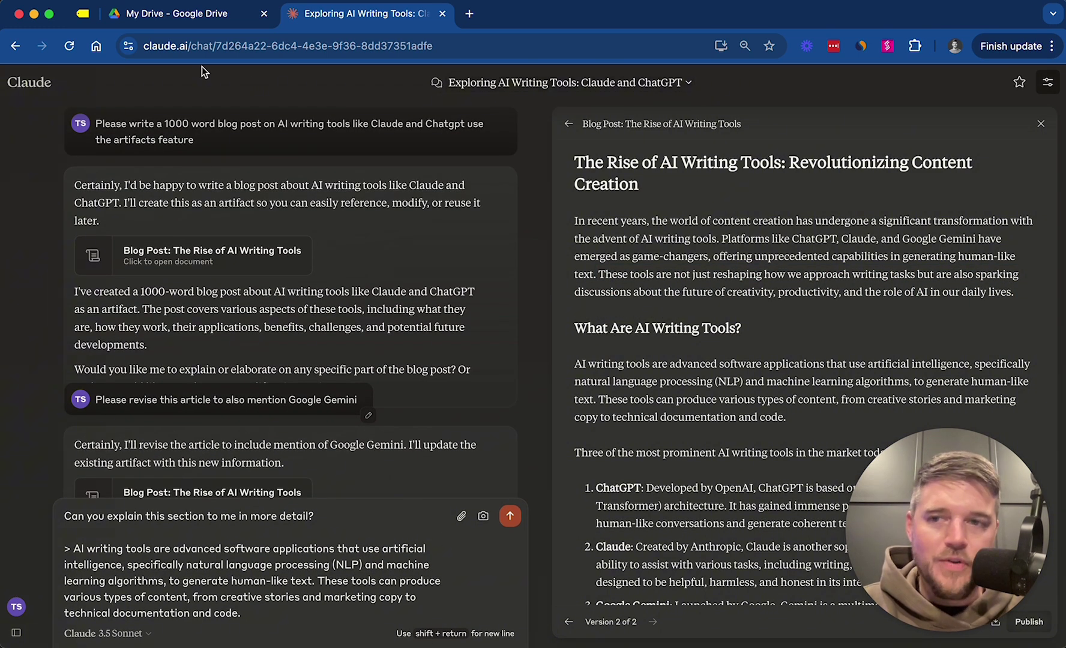
Step: Return to Claude's new-chat start page using the logo in the top-left corner
left_click(47, 89)
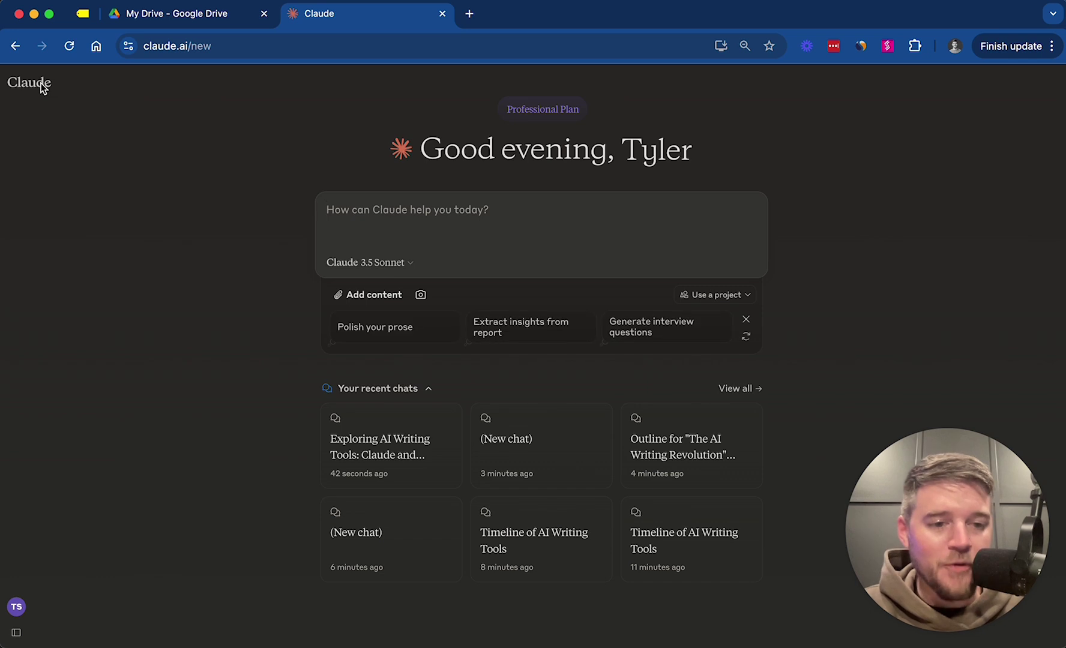